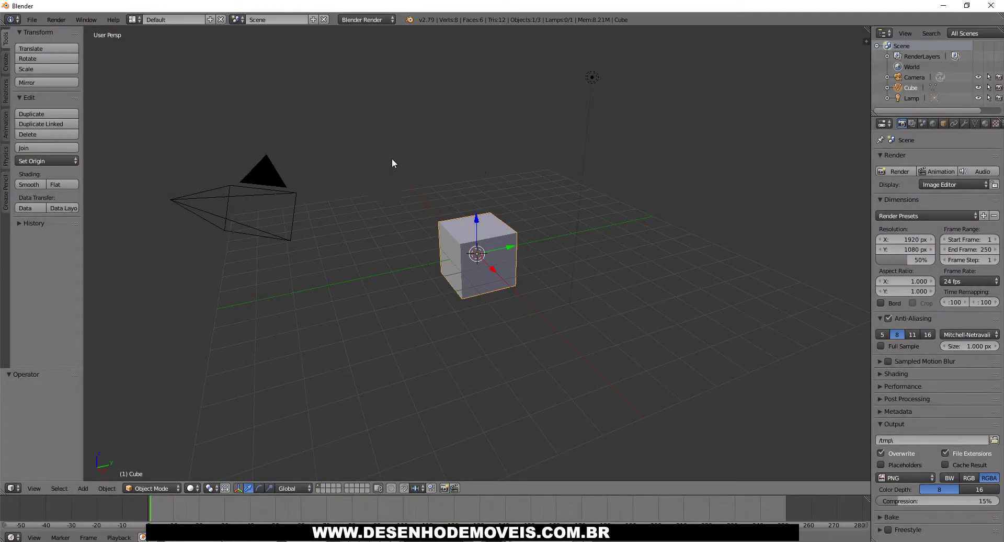
- Orbit to a level view and move the default cube up along Z and sideways
mouse_move(393, 160)
middle_mouse_down()
mouse_move(460, 128)
mouse_move(398, 165)
mouse_move(311, 179)
mouse_move(321, 175)
middle_mouse_up()
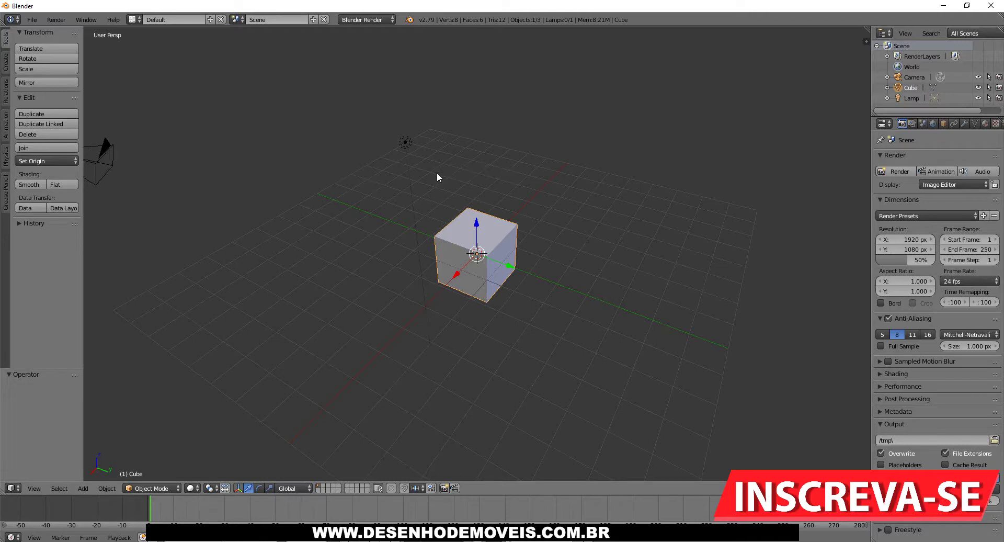
mouse_move(291, 193)
middle_mouse_down()
mouse_move(395, 157)
mouse_move(491, 191)
mouse_move(618, 194)
mouse_move(594, 154)
mouse_move(547, 165)
mouse_move(526, 182)
mouse_move(727, 171)
mouse_move(617, 173)
middle_mouse_up()
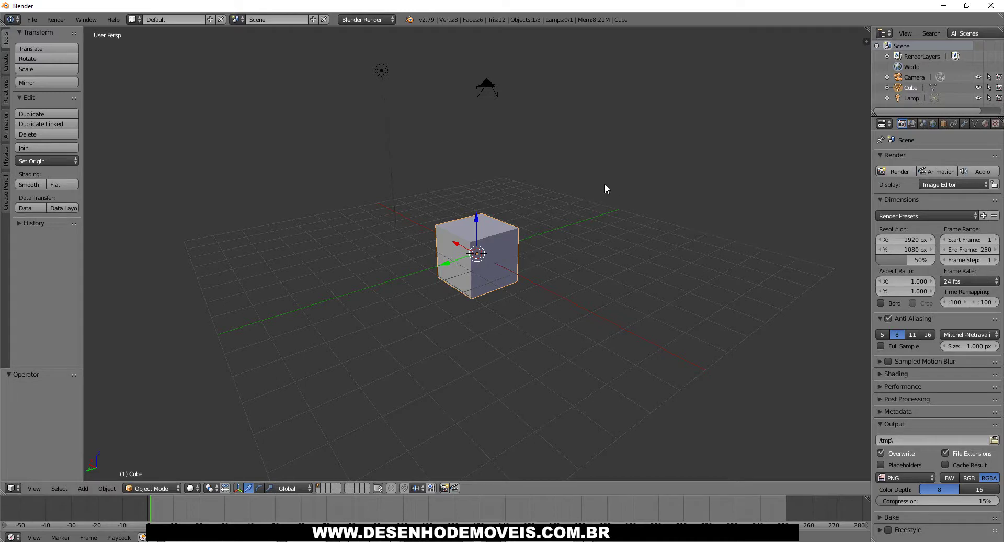
mouse_move(605, 183)
middle_mouse_down()
mouse_move(481, 181)
mouse_move(448, 146)
mouse_move(414, 152)
mouse_move(598, 159)
middle_mouse_up()
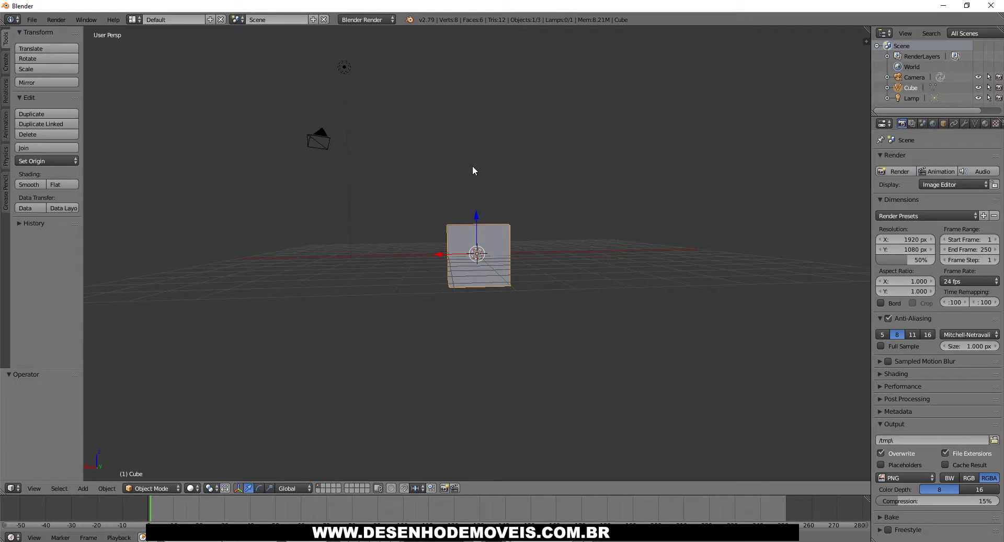
mouse_move(472, 167)
middle_mouse_down()
mouse_move(538, 183)
mouse_move(632, 181)
mouse_move(567, 208)
mouse_move(403, 217)
mouse_move(448, 164)
mouse_move(503, 224)
middle_mouse_up()
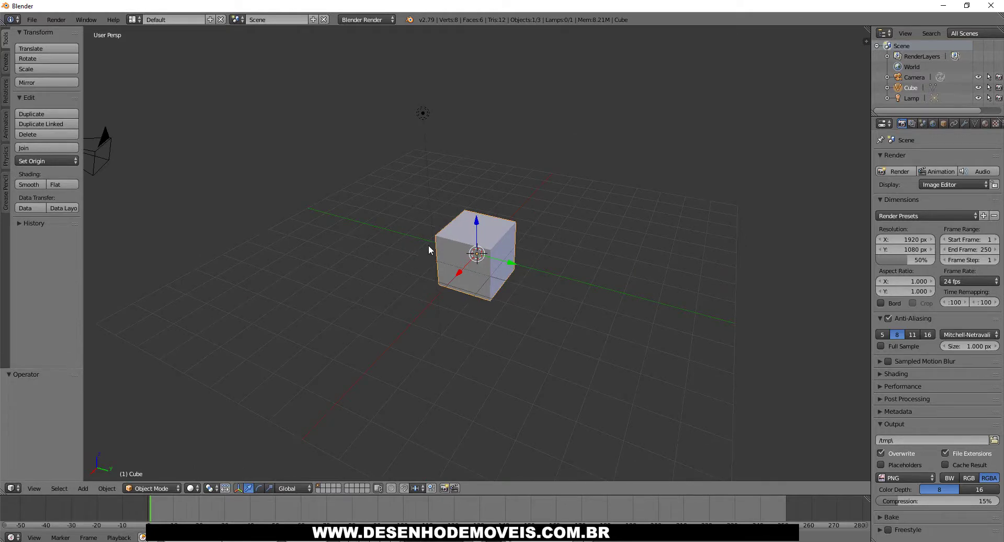
mouse_move(428, 245)
middle_mouse_down()
mouse_move(471, 223)
mouse_move(451, 243)
mouse_move(300, 233)
mouse_move(326, 215)
mouse_move(382, 209)
mouse_move(562, 213)
mouse_move(477, 246)
mouse_move(482, 203)
mouse_move(580, 198)
mouse_move(516, 175)
mouse_move(466, 218)
mouse_move(456, 256)
mouse_move(497, 212)
mouse_move(477, 224)
middle_mouse_up()
scroll(477, 246, "up", 3)
scroll(449, 238, "up", 1)
mouse_move(477, 224)
left_mouse_down()
mouse_move(478, 172)
mouse_move(451, 117)
mouse_move(474, 134)
left_mouse_up()
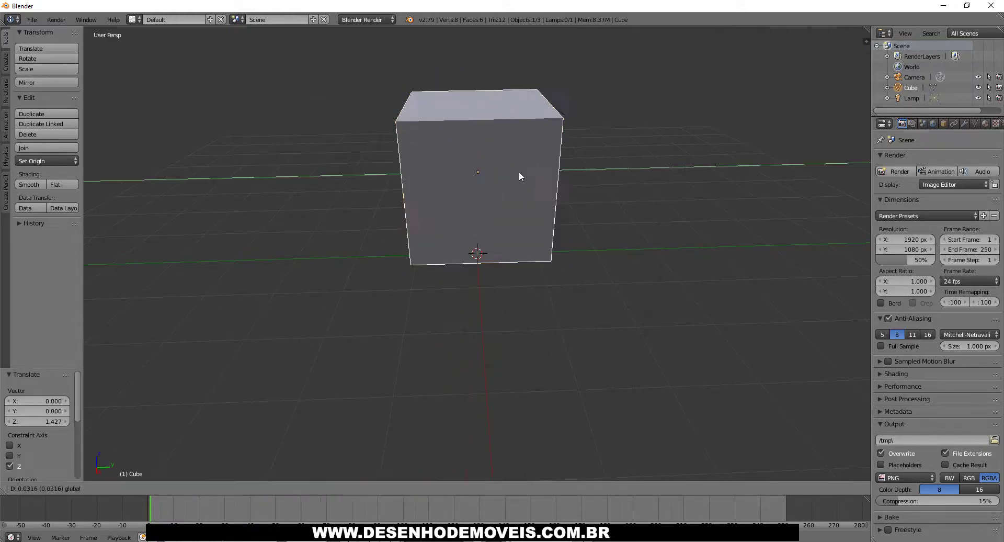
mouse_move(518, 173)
left_mouse_down()
mouse_move(500, 178)
mouse_move(523, 178)
mouse_move(495, 244)
mouse_move(493, 283)
mouse_move(476, 217)
left_mouse_up()
- Delete the default cube
scroll(476, 217, "down", 5)
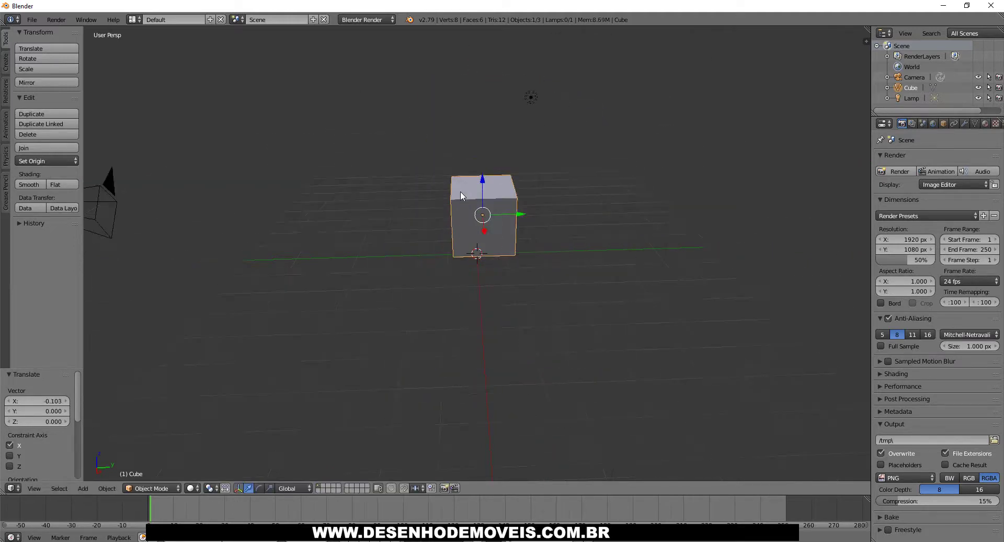
scroll(476, 218, "down", 4)
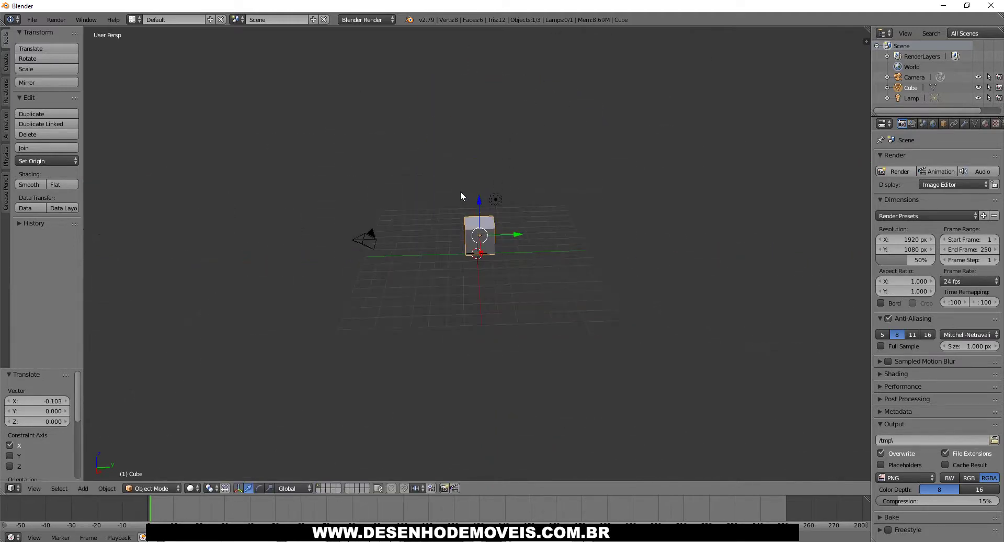
key("x")
left_click(482, 213)
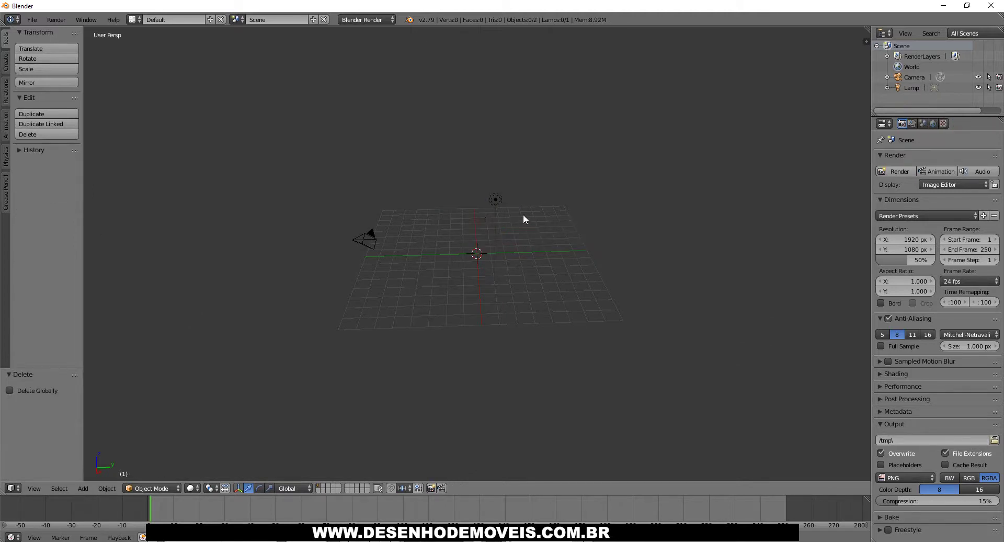
- Add a plane at the scene origin
scroll(512, 219, "up", 4)
scroll(505, 222, "up", 2)
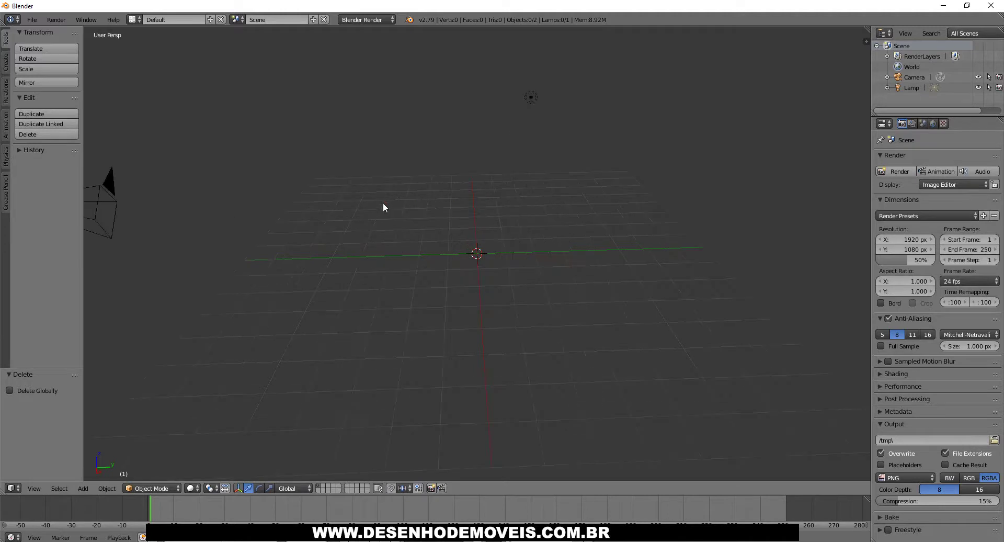
left_click(6, 61)
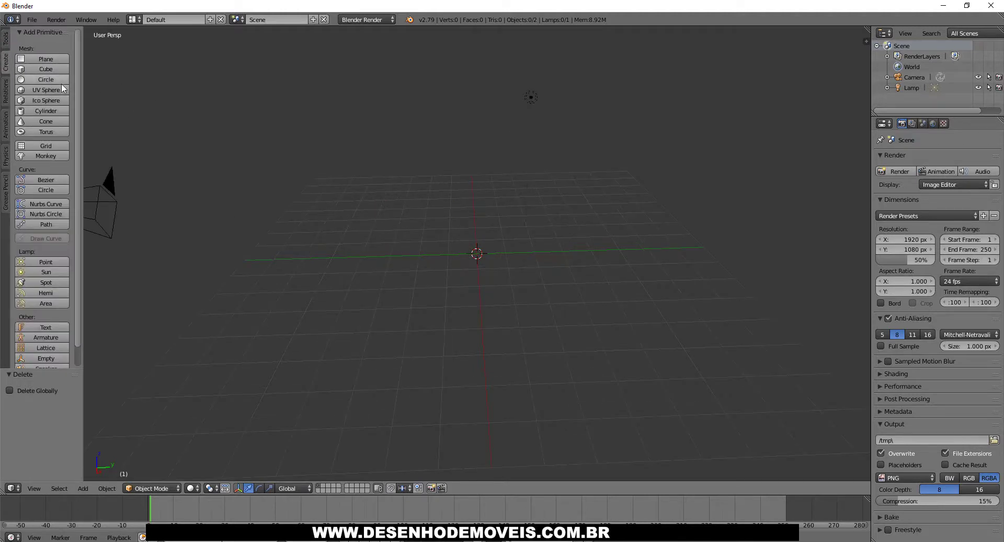
left_click(43, 61)
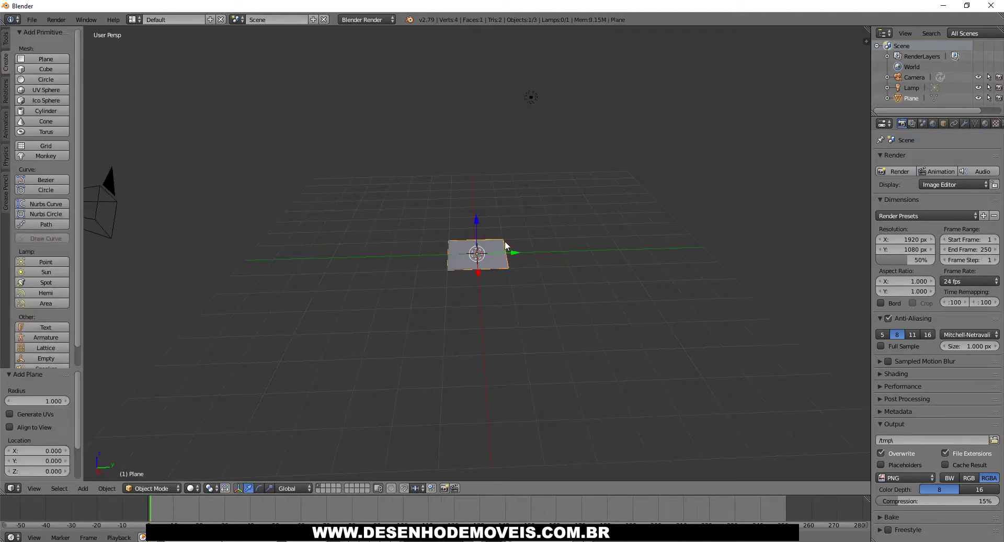
mouse_move(504, 240)
middle_mouse_down()
mouse_move(532, 224)
mouse_move(473, 199)
mouse_move(385, 240)
mouse_move(583, 258)
middle_mouse_up()
- Place the 3D cursor above the plane and add a cube there
scroll(500, 250, "up", 1)
scroll(480, 254, "up", 2)
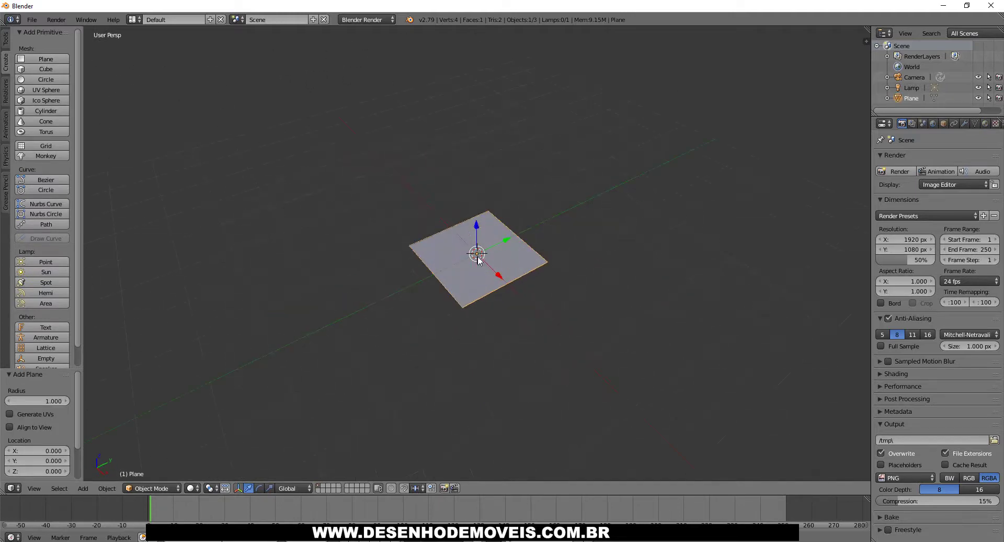
scroll(480, 254, "up", 3)
left_click_drag(480, 255, 476, 258)
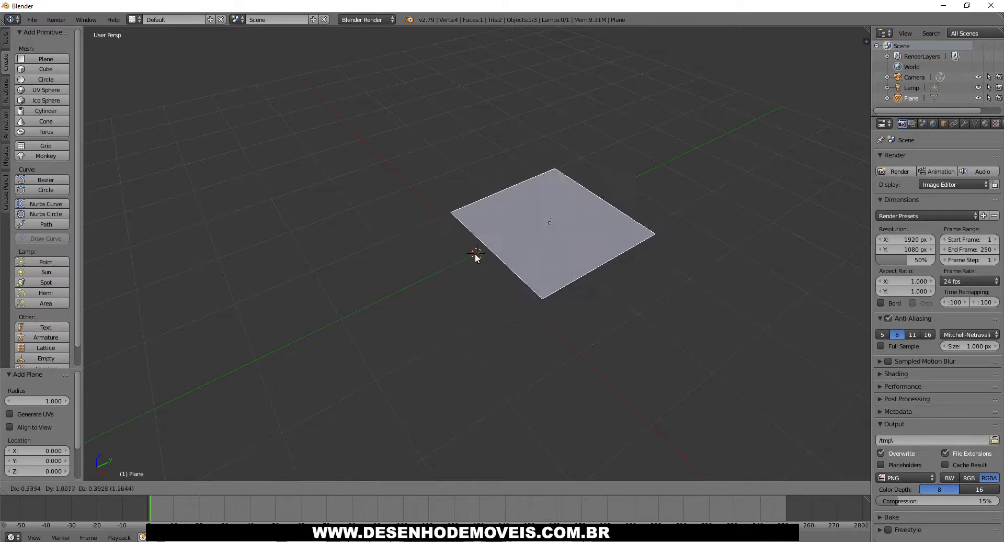
right_click(476, 258)
left_click(623, 210)
left_click(455, 151)
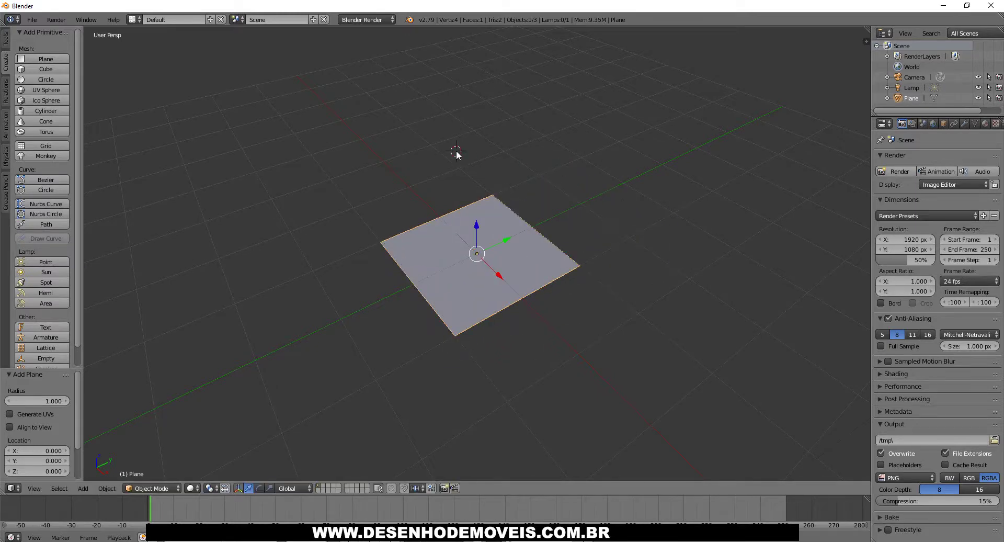
left_click(45, 69)
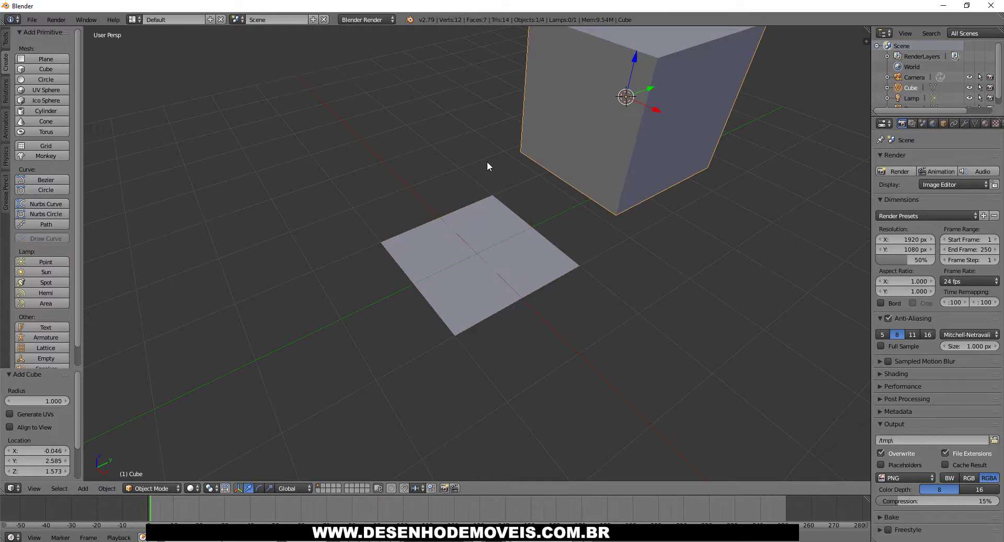
- Delete the test cube and place the 3D cursor at several spots to the right
key("x")
left_click(647, 121)
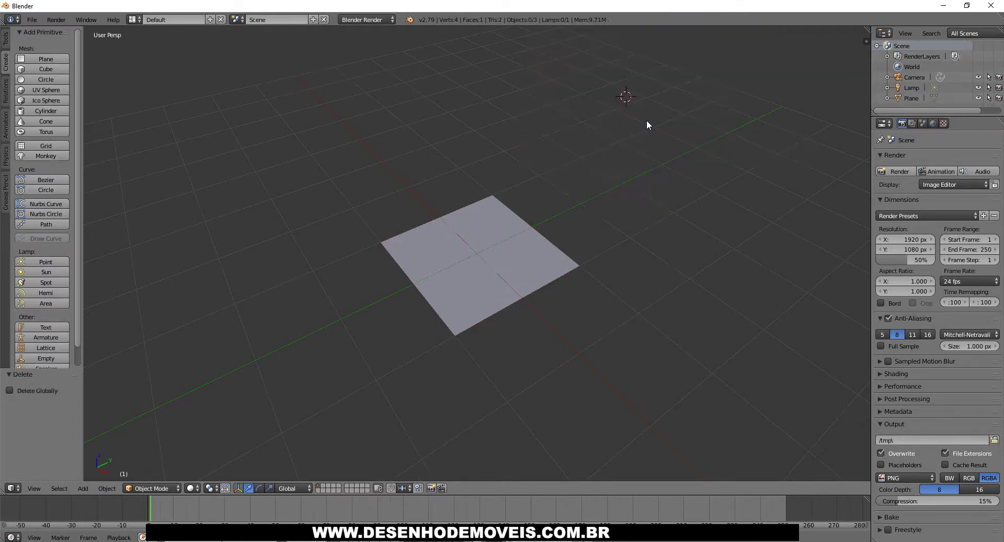
left_click(418, 110)
left_click(346, 168)
left_click(690, 222)
left_click(740, 264)
- Move the 3D cursor around the plane's sides and top
left_click(735, 271)
left_click(649, 338)
left_click(327, 341)
left_click(299, 173)
left_click(426, 109)
left_click(557, 110)
left_click(511, 112)
- Return the 3D cursor to the plane's centre and view it from a steeper angle
mouse_move(534, 141)
middle_mouse_down()
mouse_move(447, 99)
mouse_move(513, 215)
middle_mouse_up()
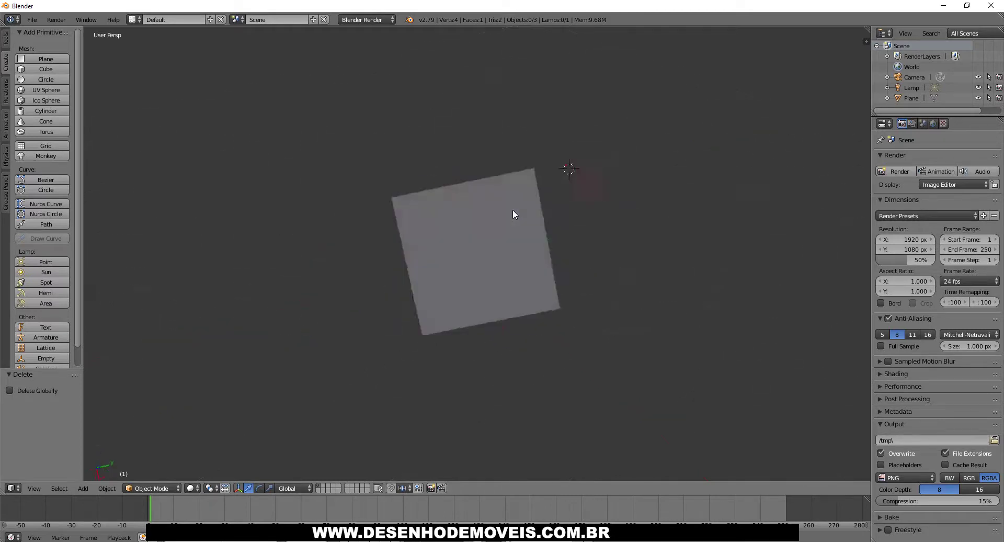
left_click(476, 256)
mouse_move(520, 259)
middle_mouse_down()
mouse_move(453, 157)
mouse_move(314, 112)
mouse_move(264, 184)
mouse_move(457, 131)
mouse_move(570, 212)
mouse_move(369, 101)
mouse_move(250, 125)
middle_mouse_up()
mouse_move(446, 215)
middle_mouse_down()
mouse_move(332, 214)
mouse_move(460, 222)
mouse_move(388, 225)
mouse_move(287, 355)
mouse_move(300, 332)
mouse_move(243, 453)
middle_mouse_up()
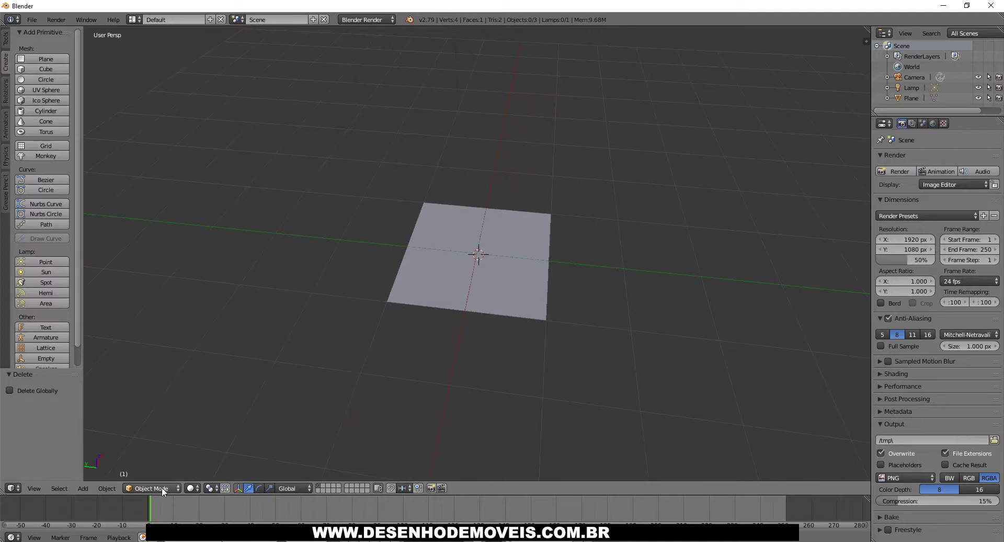
- Select the plane, recentre the 3D cursor on it, and switch to Edit Mode
left_click(404, 301)
right_click(434, 291)
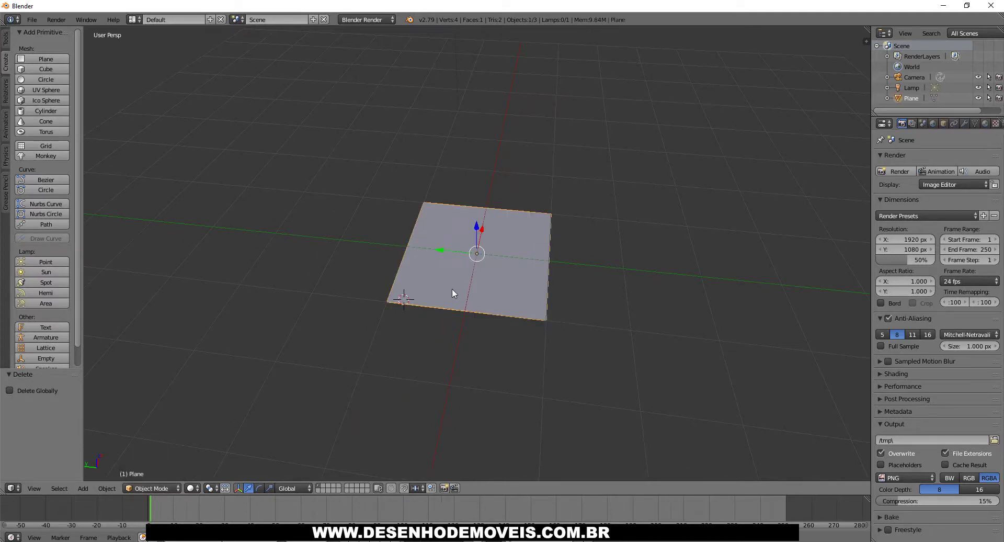
left_click(477, 254)
left_click(477, 255)
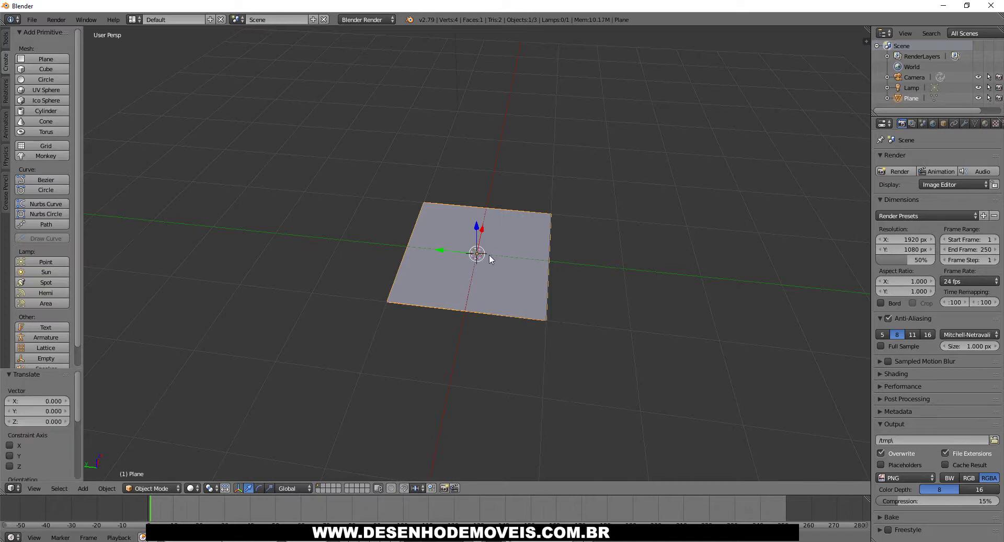
left_click(166, 488)
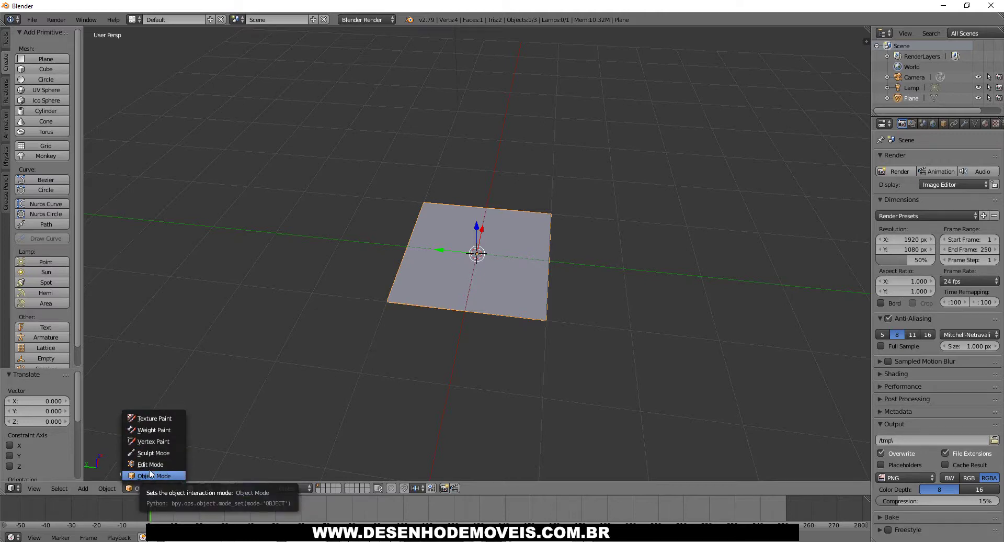
left_click(154, 464)
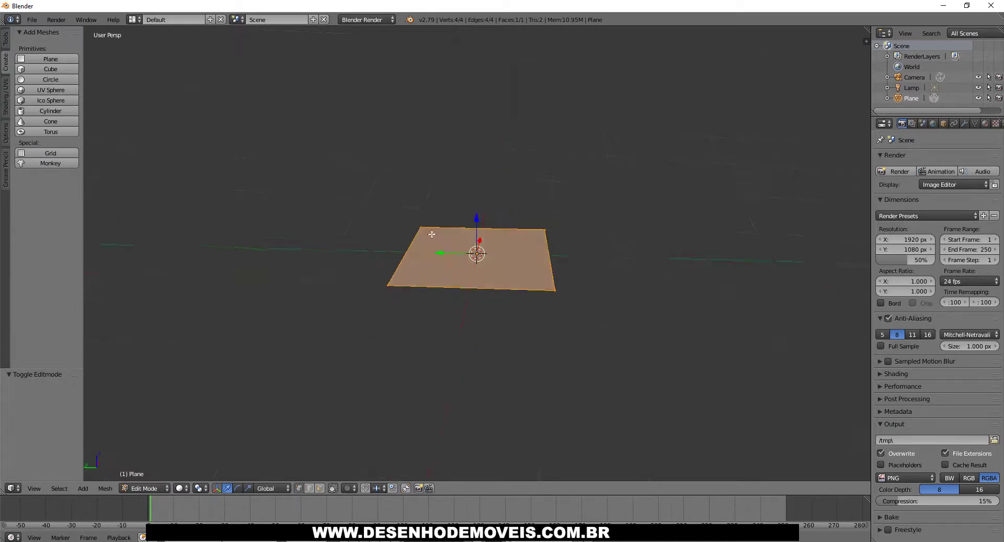
middle_click_drag(441, 250, 370, 235)
- Add a cube and a circle into the plane's mesh, then undo both
left_click(51, 89)
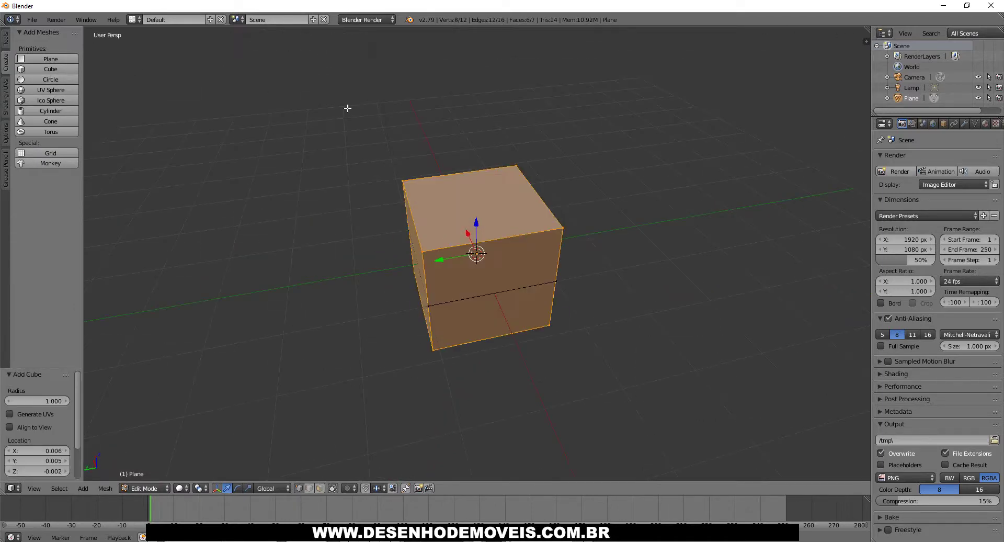
key("a")
left_click(61, 79)
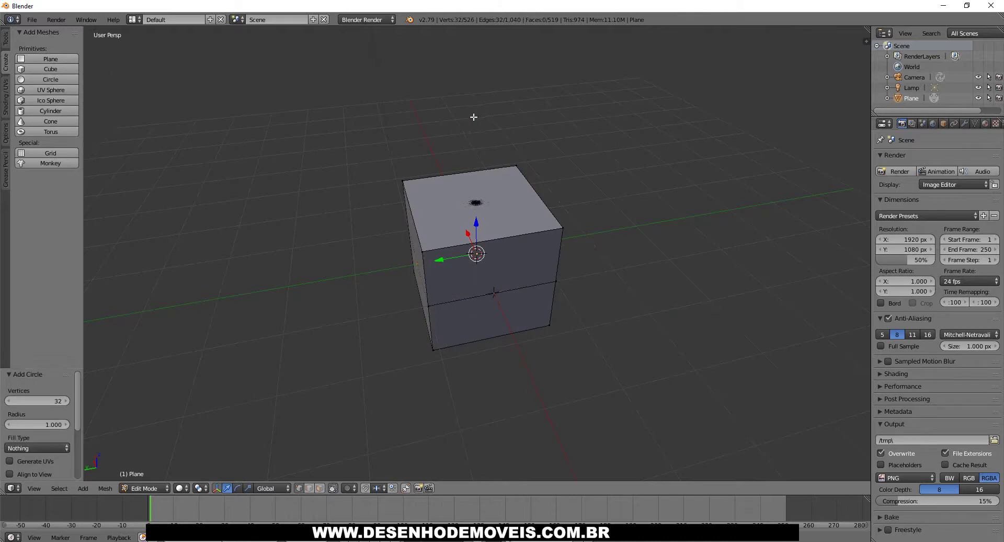
scroll(504, 161, "down", 2)
key("ctrl+z")
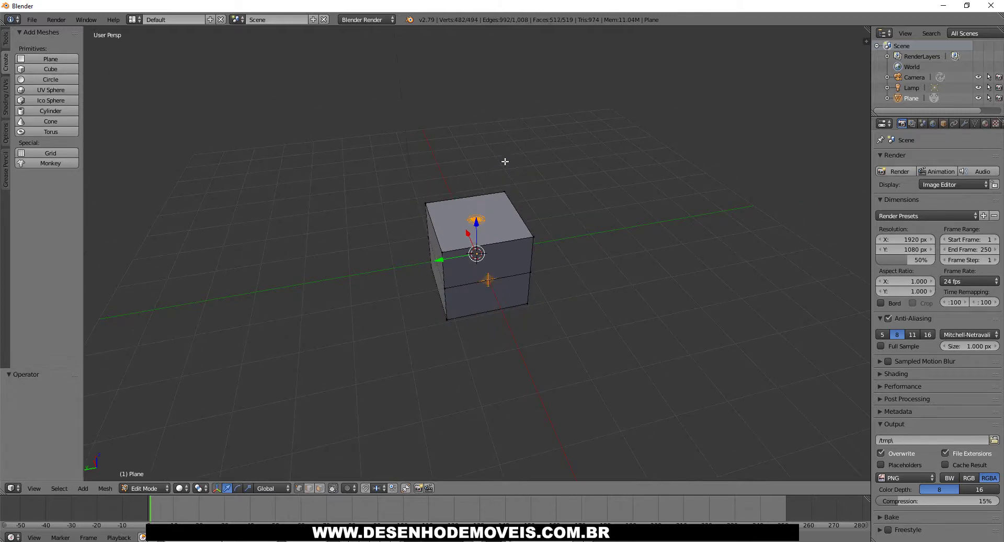
key("ctrl+z")
key("ctrl+z")
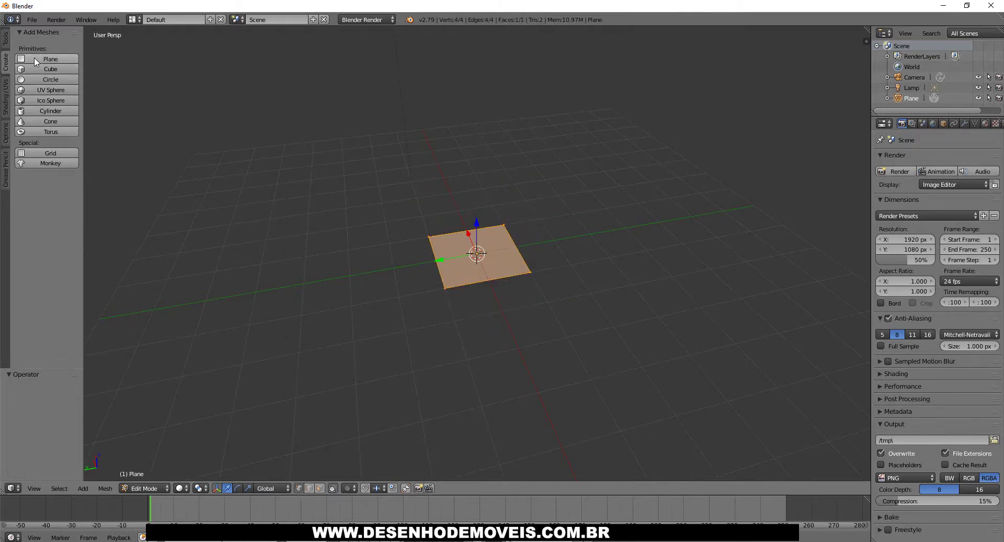
- Orbit around the plane and switch it back to Object Mode
mouse_move(502, 175)
middle_mouse_down()
mouse_move(382, 135)
mouse_move(488, 179)
middle_mouse_up()
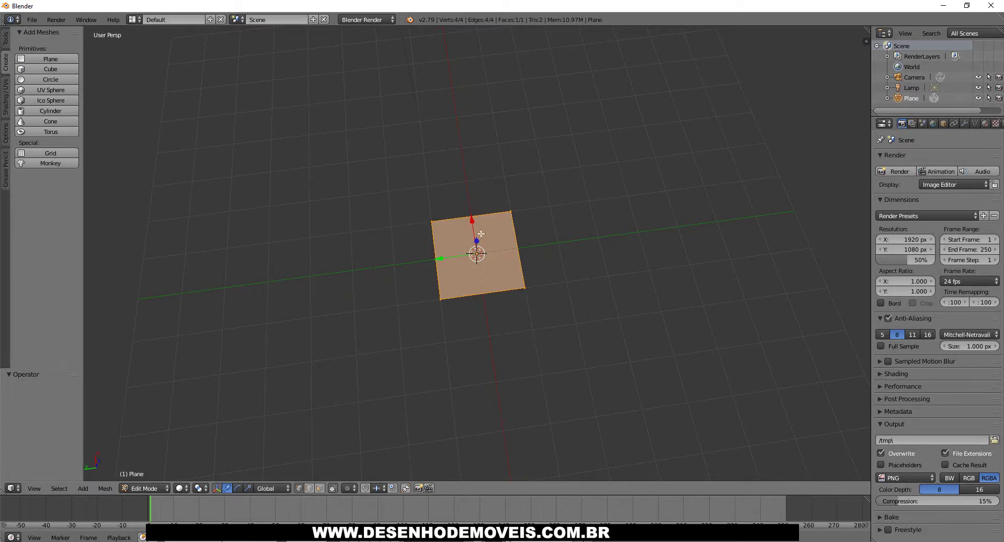
middle_click_drag(472, 215, 475, 192)
scroll(476, 230, "up", 3)
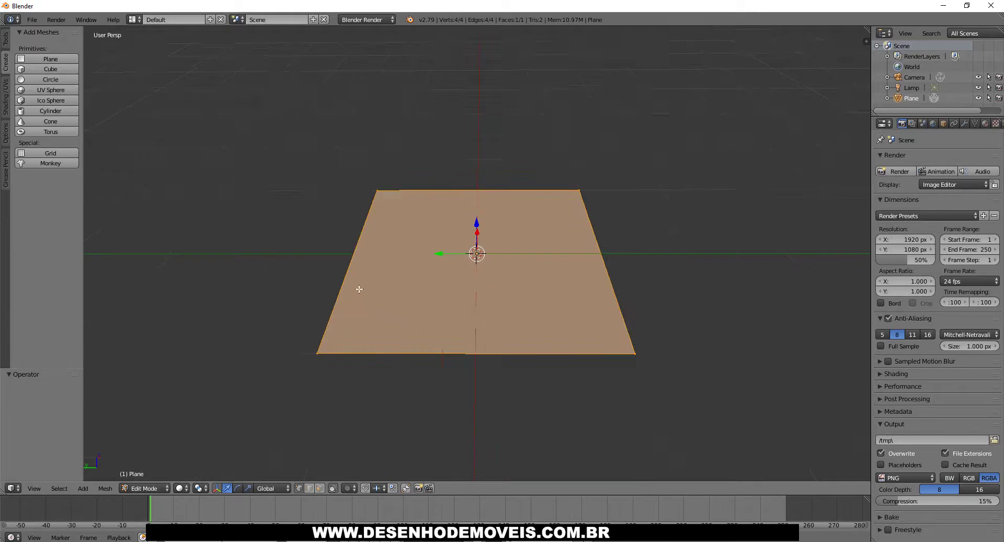
mouse_move(359, 286)
middle_mouse_down()
mouse_move(429, 274)
mouse_move(348, 292)
middle_mouse_up()
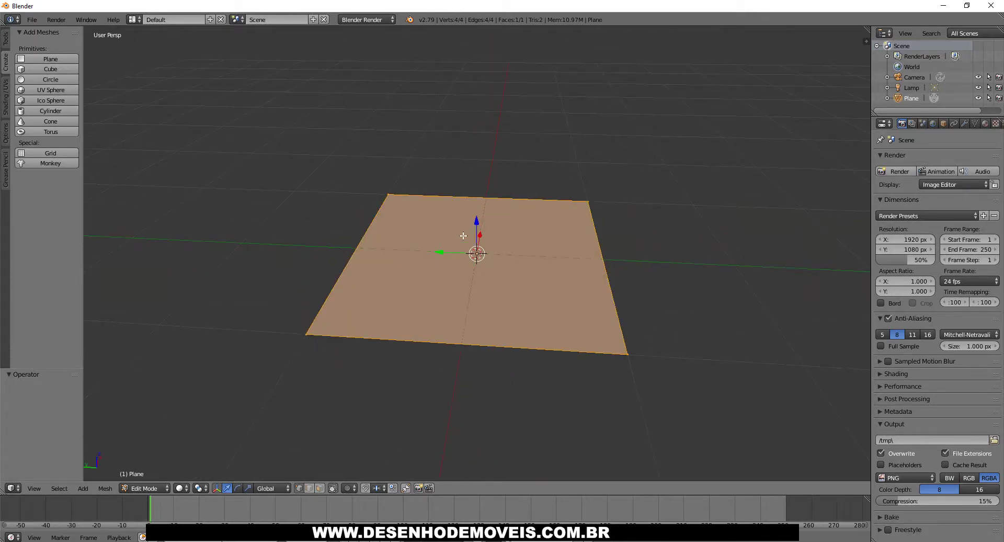
left_click(161, 488)
left_click(153, 476)
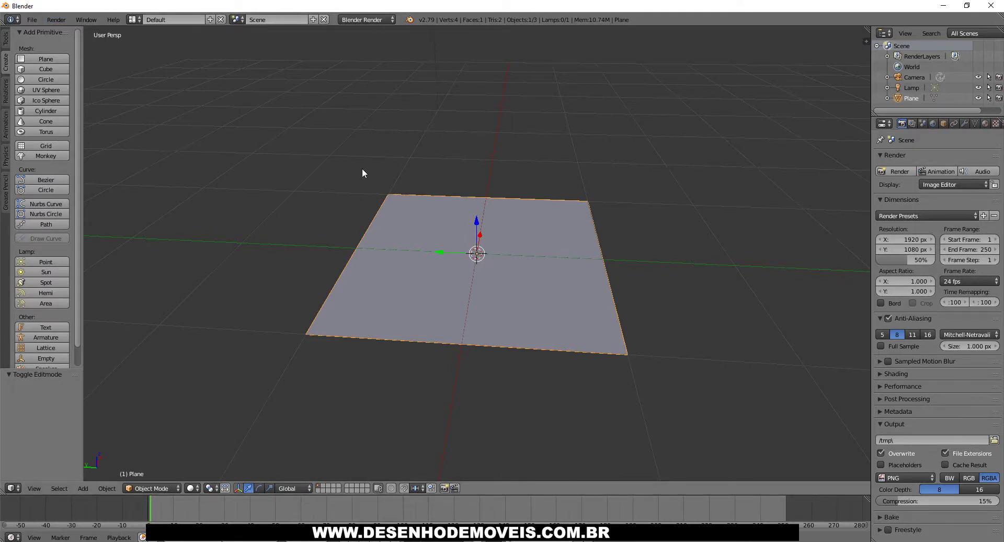
- Place the 3D cursor on the plane's surface away from its centre
mouse_move(408, 156)
middle_mouse_down()
mouse_move(299, 179)
mouse_move(305, 174)
middle_mouse_up()
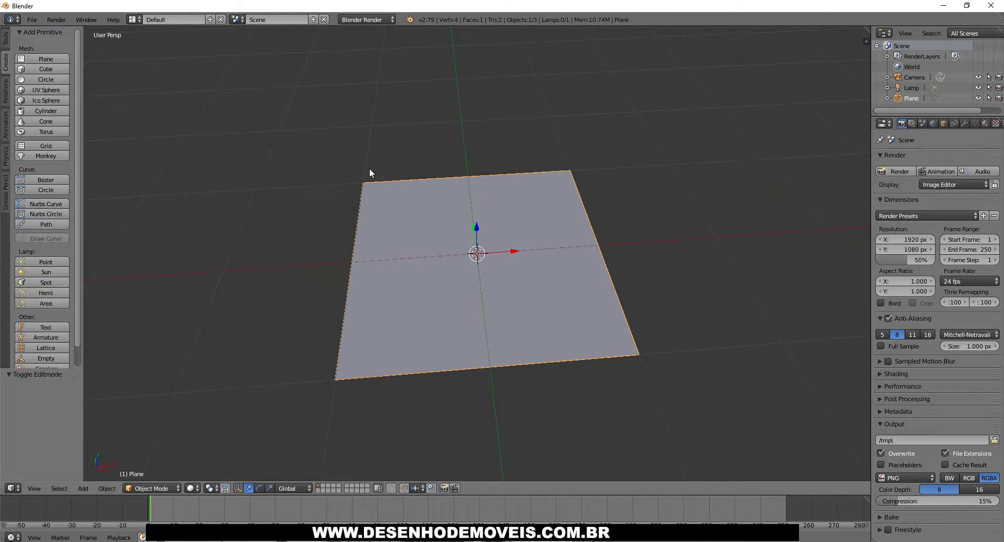
mouse_move(368, 167)
middle_mouse_down()
mouse_move(349, 174)
mouse_move(411, 163)
middle_mouse_up()
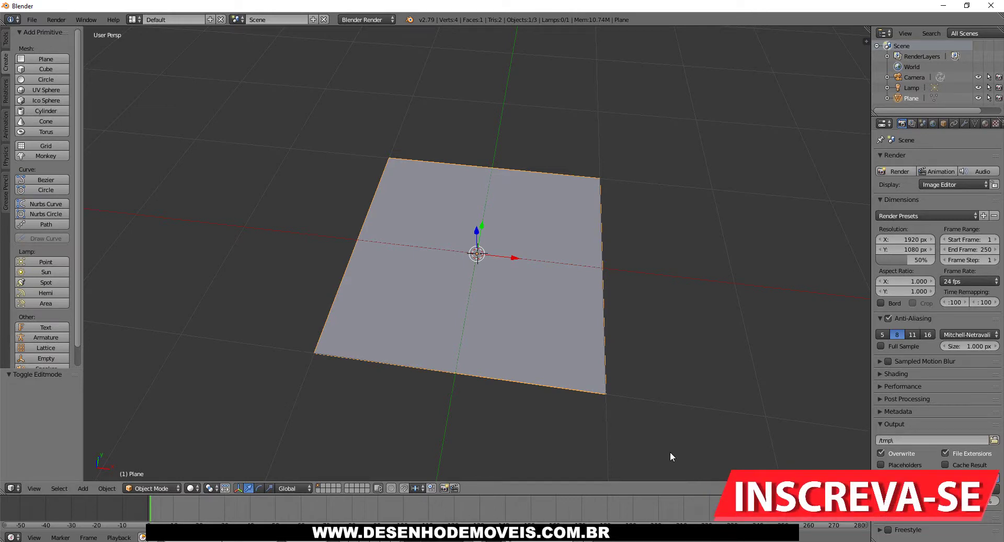
mouse_move(592, 372)
middle_mouse_down()
mouse_move(554, 252)
mouse_move(528, 271)
mouse_move(455, 269)
mouse_move(507, 259)
mouse_move(440, 291)
middle_mouse_up()
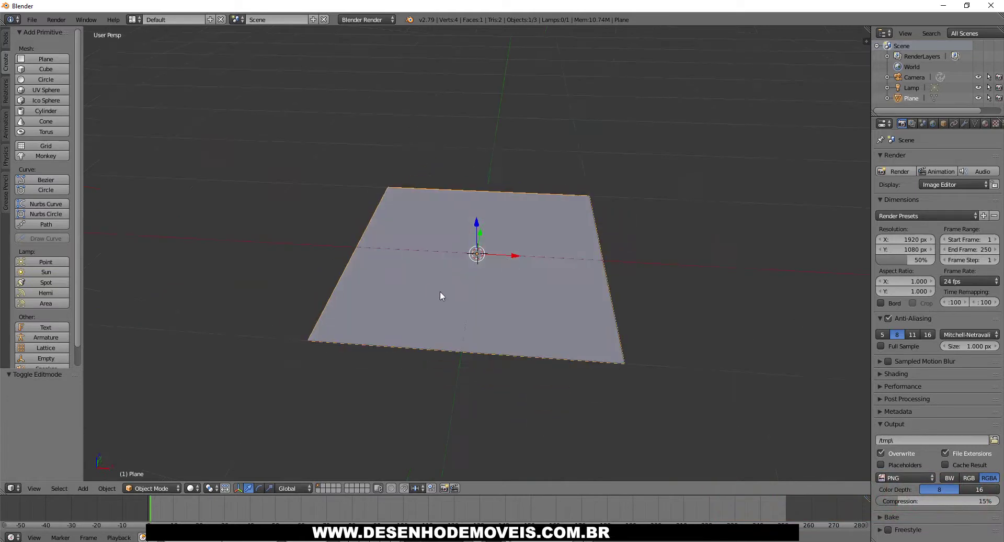
left_click(440, 291)
mouse_move(485, 261)
middle_mouse_down()
mouse_move(495, 283)
mouse_move(528, 286)
mouse_move(550, 264)
middle_mouse_up()
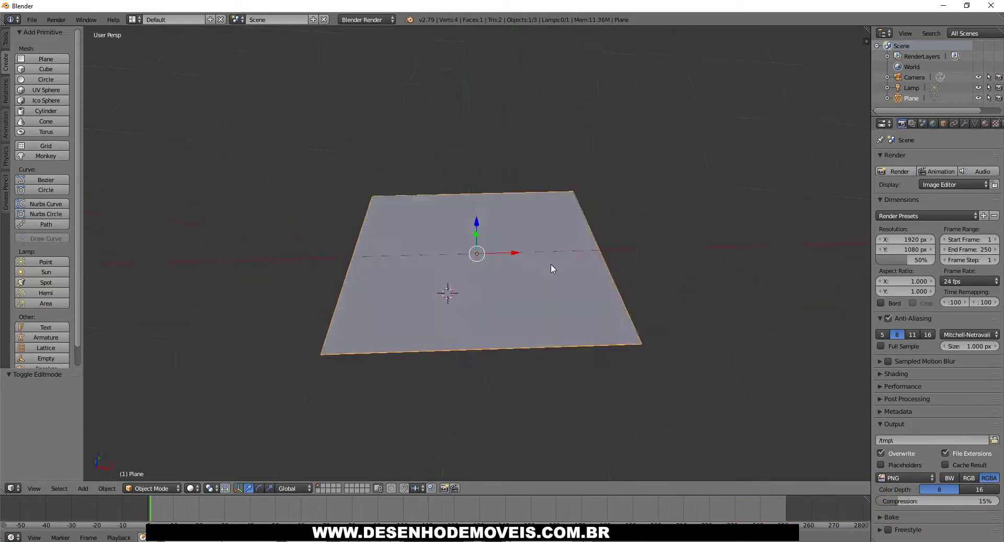
- Switch the plane to Edit Mode with Face select enabled
left_click(164, 490)
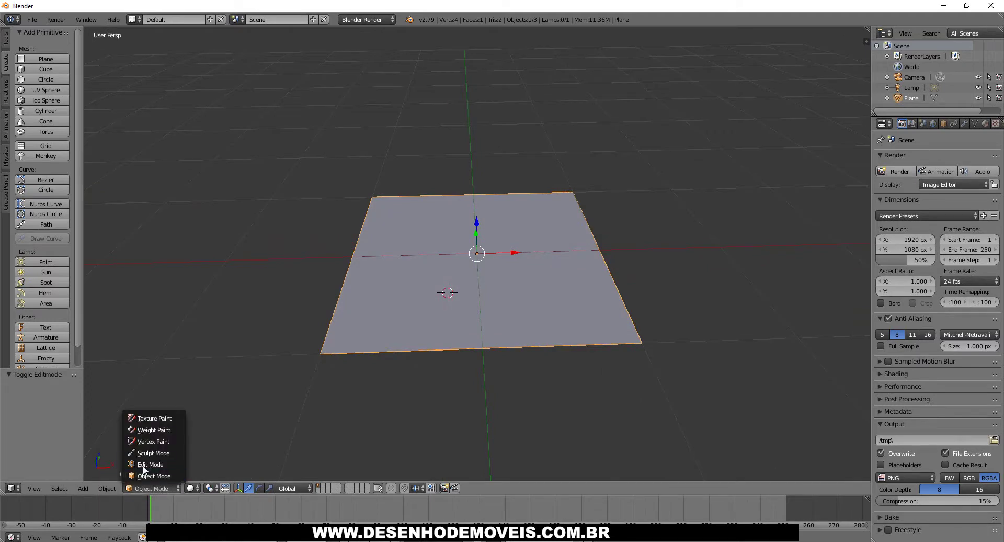
left_click(152, 465)
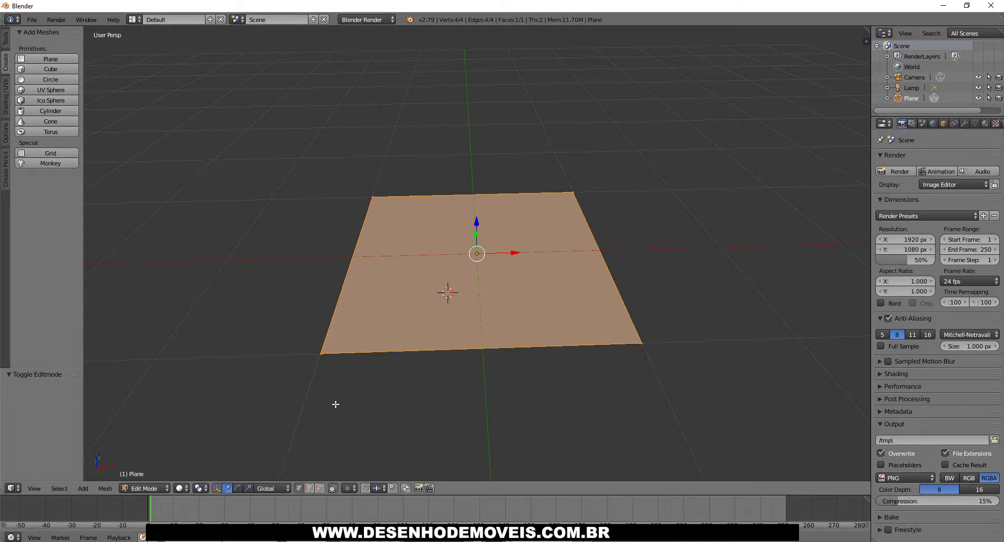
middle_click_drag(336, 404, 444, 373)
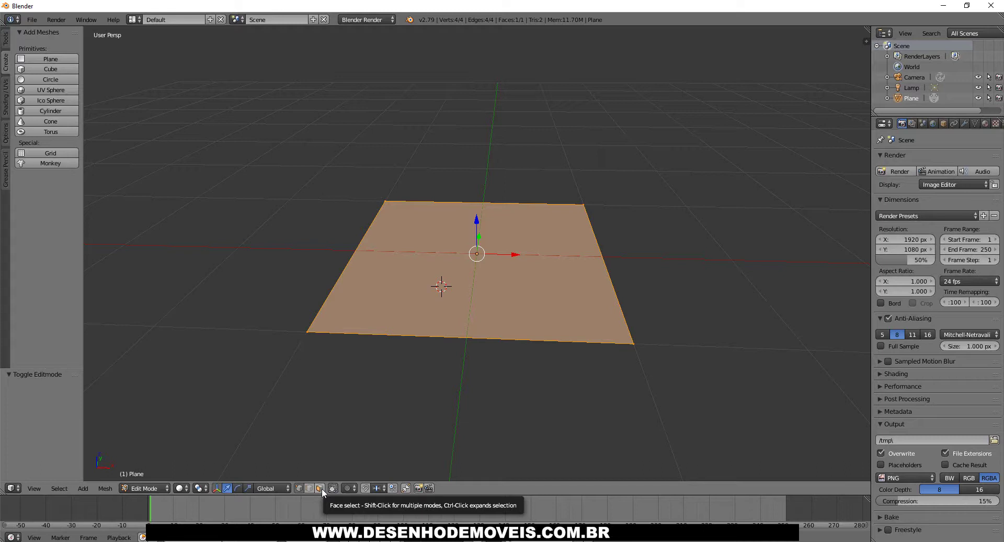
left_click(322, 488)
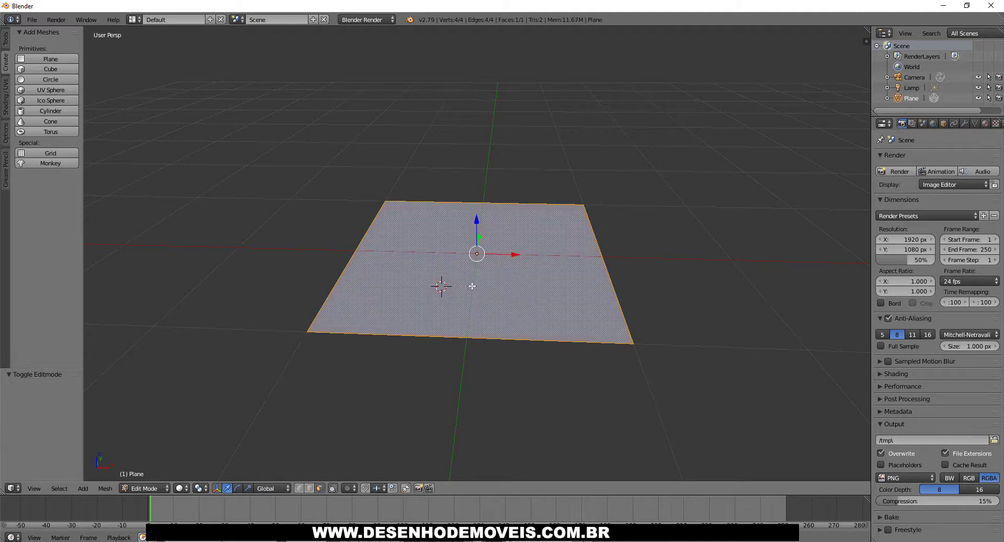
mouse_move(499, 317)
middle_mouse_down()
mouse_move(538, 325)
mouse_move(499, 354)
middle_mouse_up()
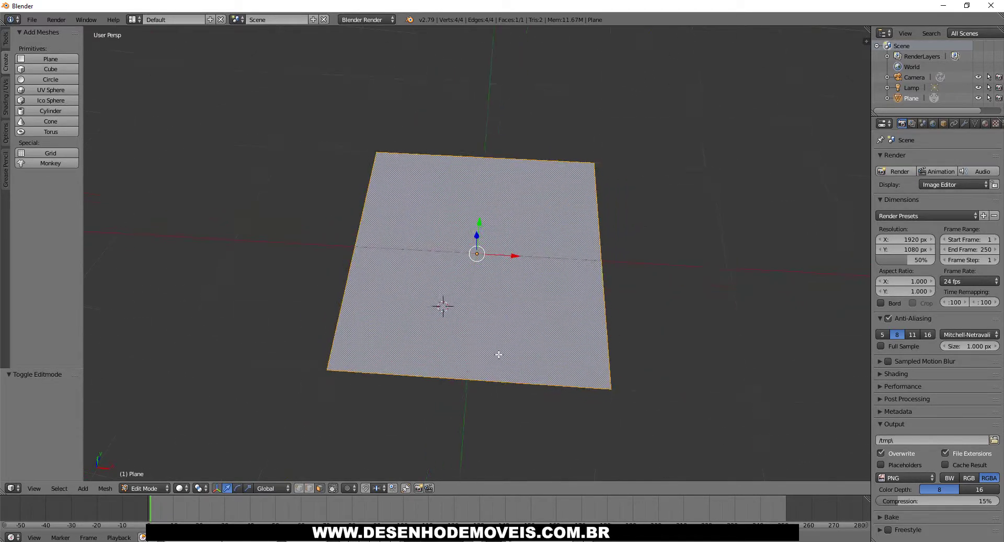
- Extrude the plane's face 0.063 along Z into a thin slab
key("e")
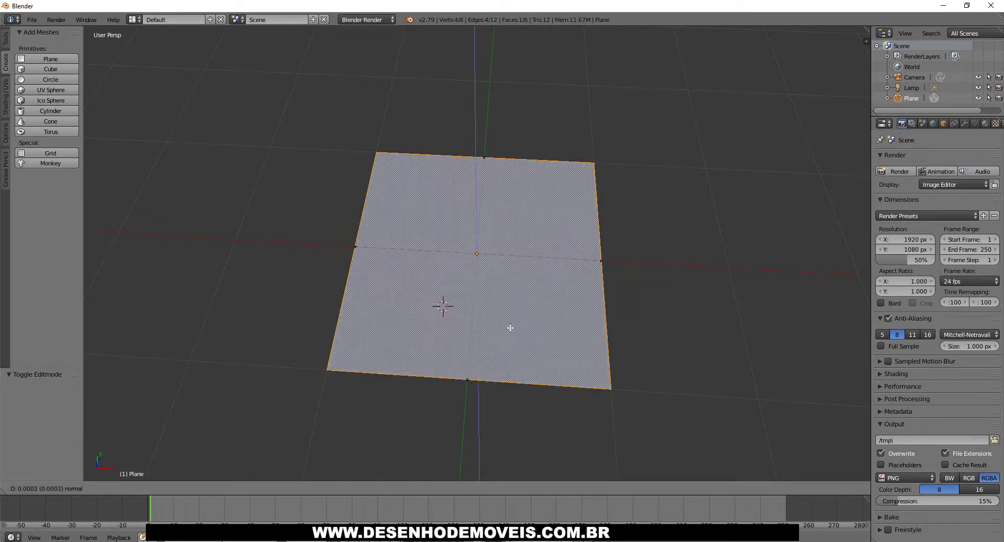
right_click(514, 312)
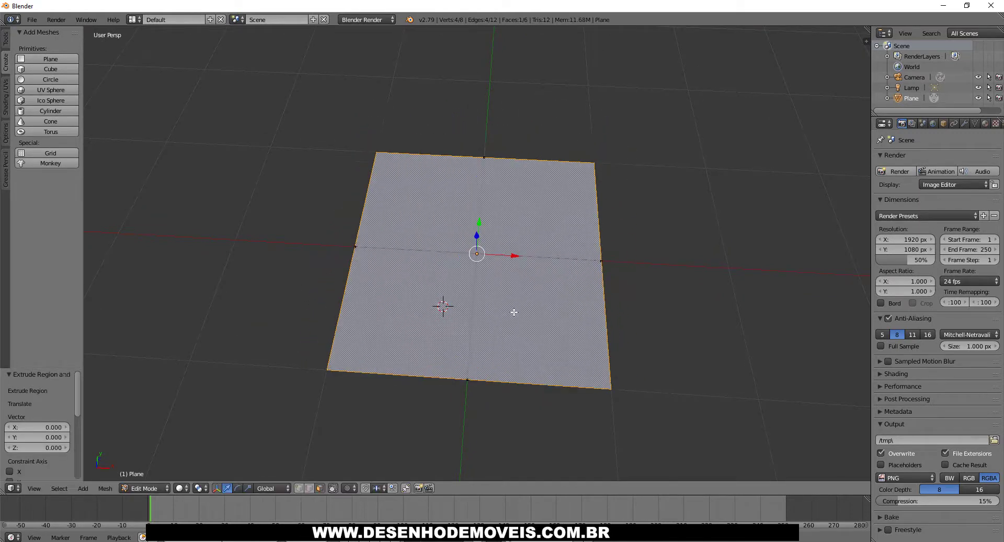
mouse_move(516, 297)
middle_mouse_down()
mouse_move(516, 227)
mouse_move(571, 316)
mouse_move(476, 281)
mouse_move(527, 278)
mouse_move(511, 293)
middle_mouse_up()
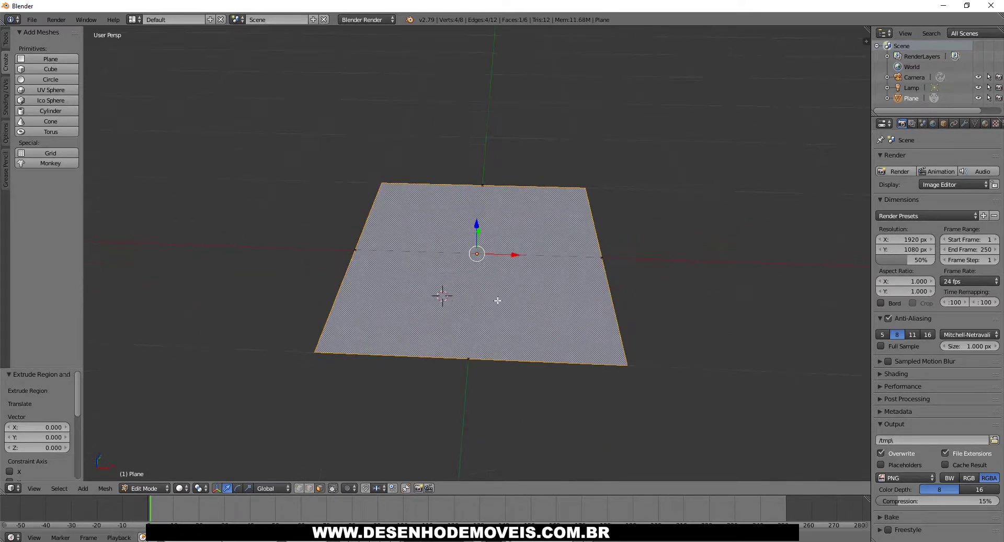
key("e")
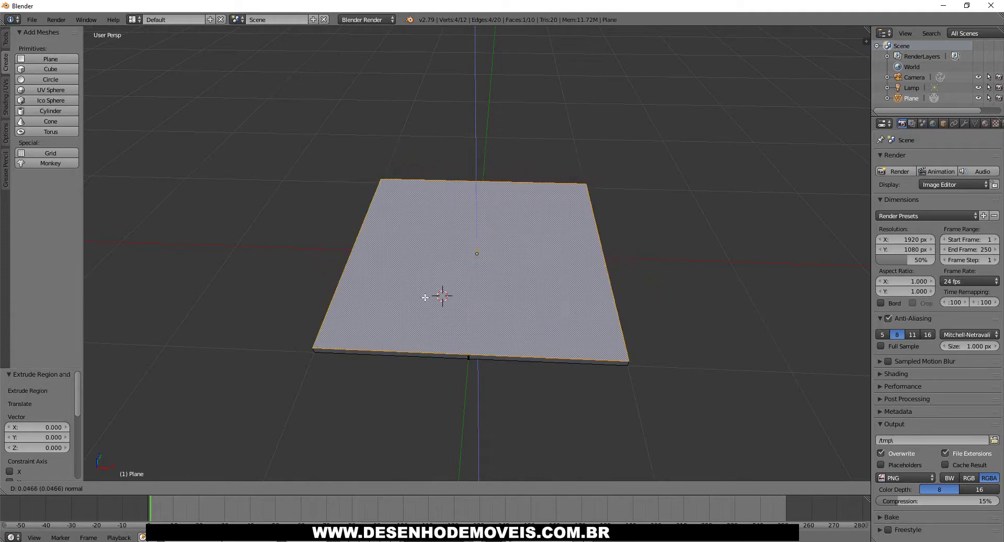
left_click(427, 296)
- Move the slab's left side face along the Y axis
mouse_move(427, 296)
middle_mouse_down()
mouse_move(502, 227)
mouse_move(619, 242)
mouse_move(621, 291)
mouse_move(439, 314)
mouse_move(327, 214)
mouse_move(316, 240)
mouse_move(376, 295)
mouse_move(414, 250)
middle_mouse_up()
right_click(412, 249)
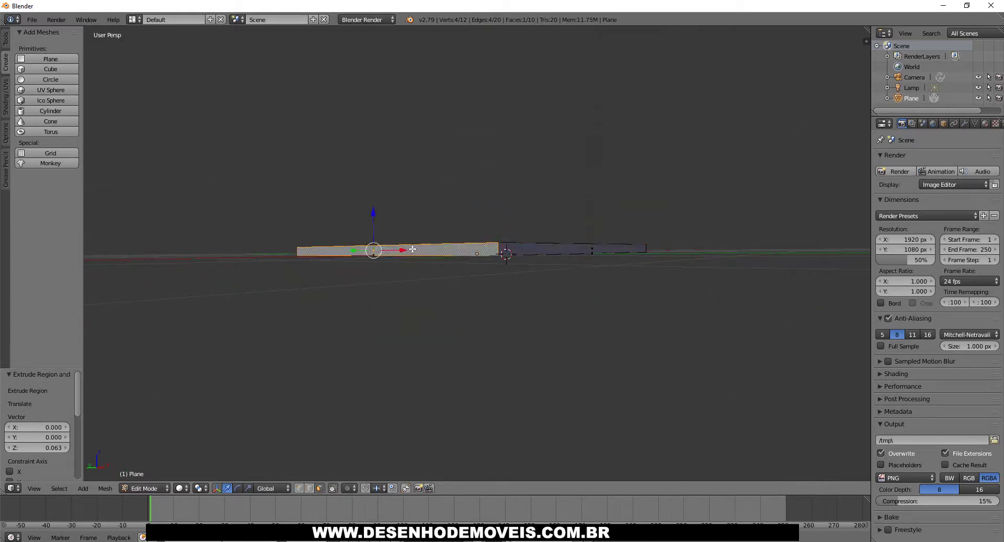
key("g")
key("y")
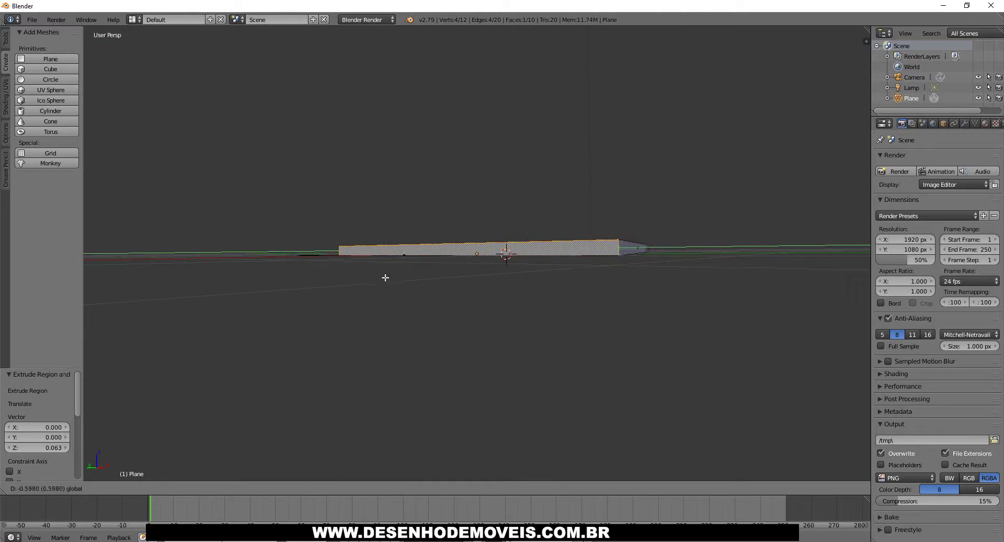
left_click(382, 265)
mouse_move(382, 265)
middle_mouse_down()
mouse_move(439, 302)
mouse_move(482, 237)
middle_mouse_up()
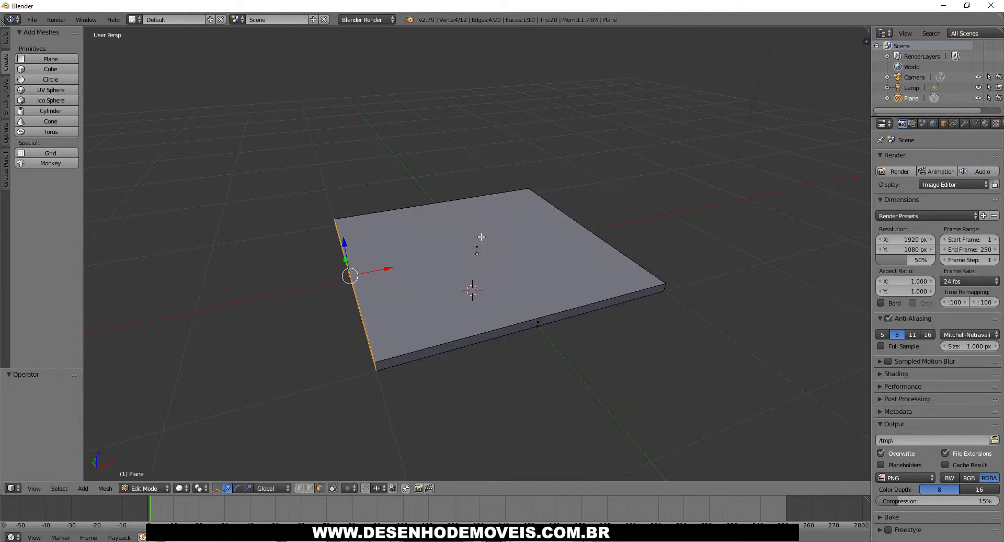
- Return to Object Mode, add Plane.001, and raise it 0.649 along Z
left_click(145, 488)
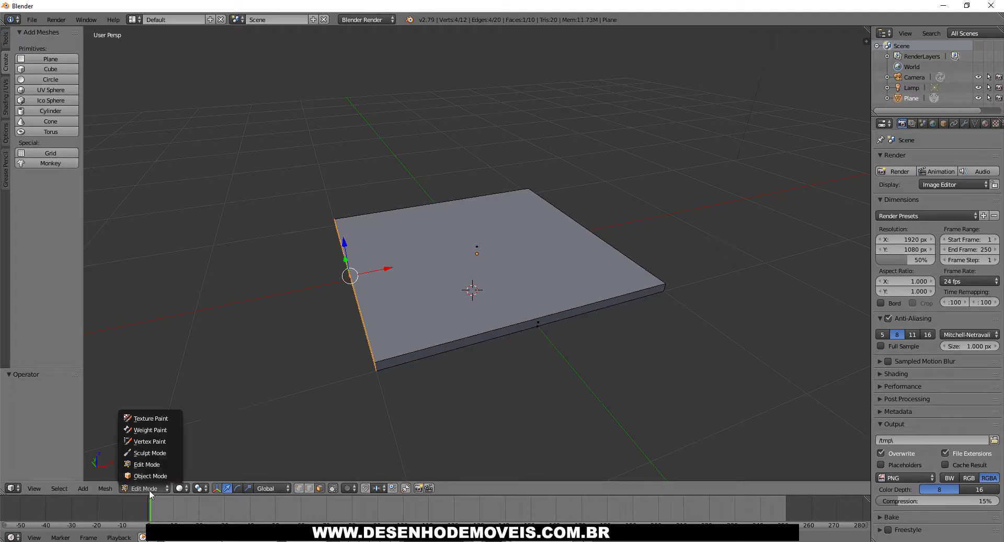
left_click(152, 475)
mouse_move(325, 335)
middle_mouse_down()
mouse_move(347, 302)
mouse_move(329, 334)
middle_mouse_up()
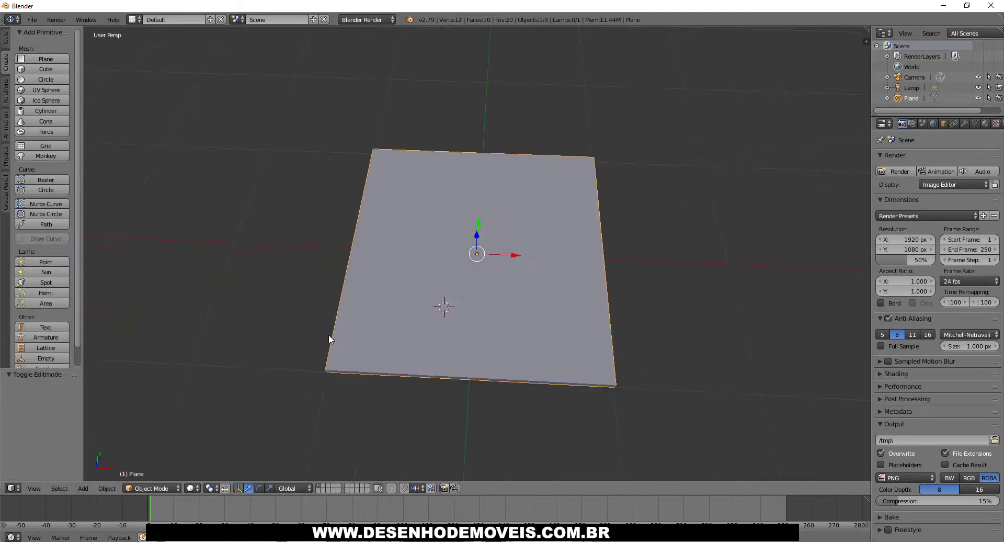
left_click(23, 60)
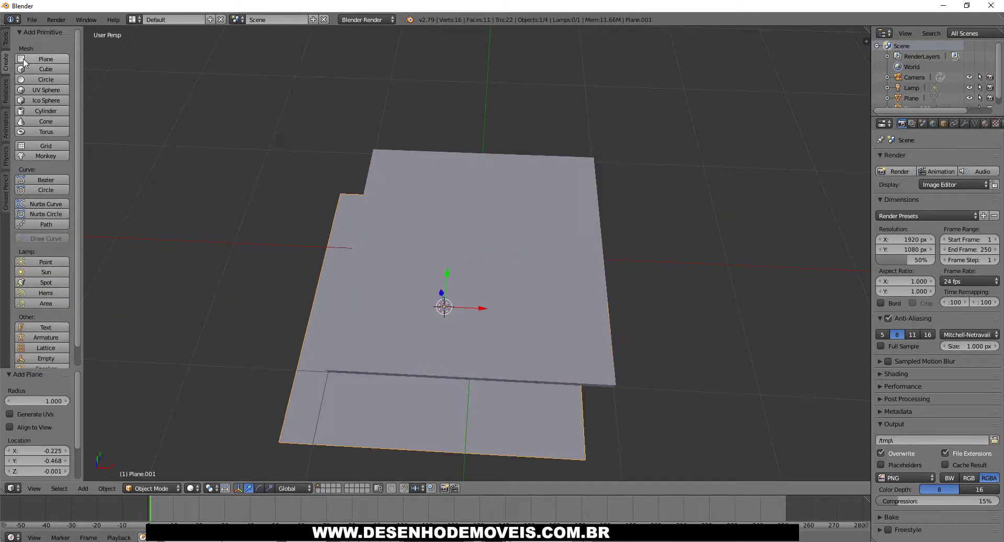
key("g")
key("z")
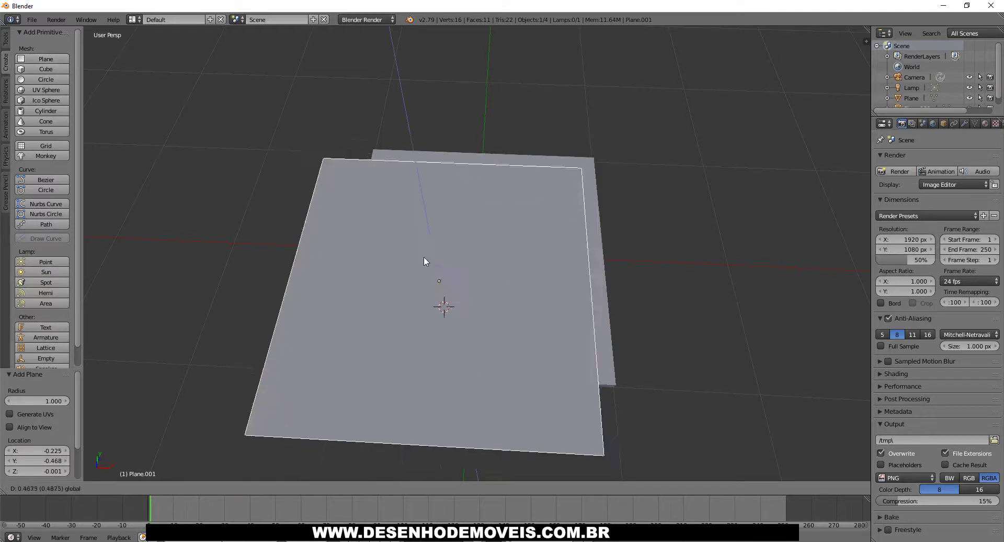
left_click(425, 251)
mouse_move(425, 251)
middle_mouse_down()
mouse_move(463, 287)
mouse_move(483, 237)
mouse_move(392, 218)
middle_mouse_up()
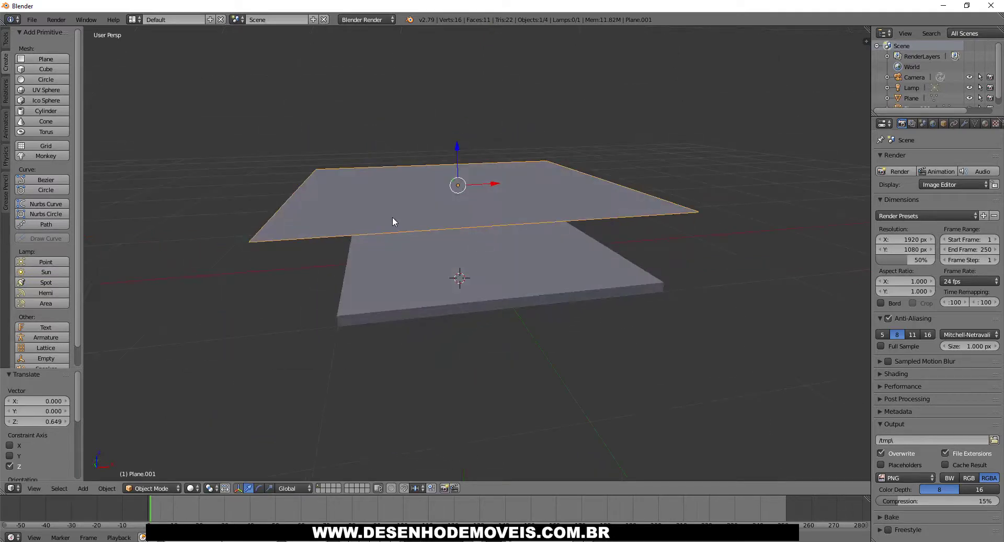
left_click(163, 489)
- In Edit Mode, lower Plane.001 by 0.282, extrude it 0.050 thick, and select a side face
left_click(165, 460)
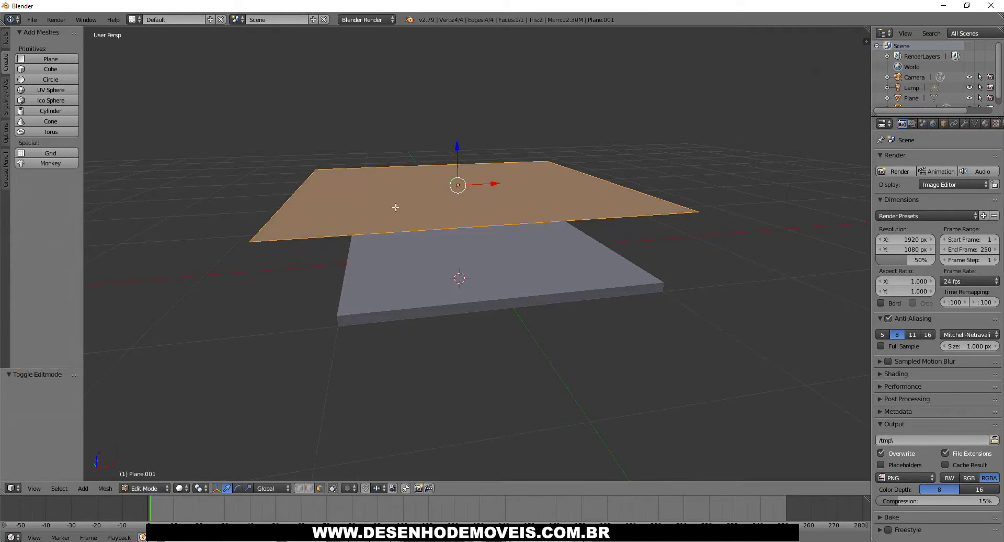
middle_click_drag(613, 180, 477, 157)
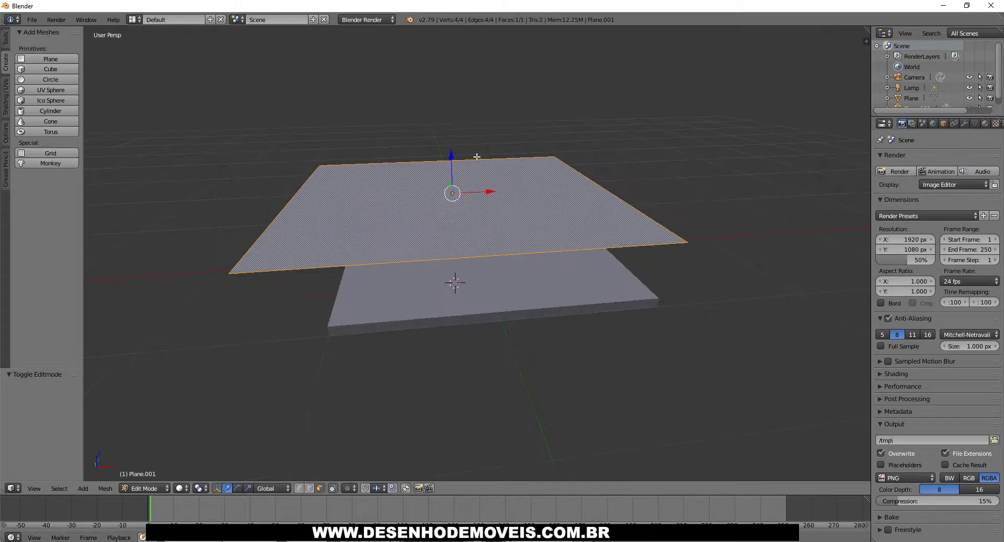
left_click_drag(453, 156, 440, 134)
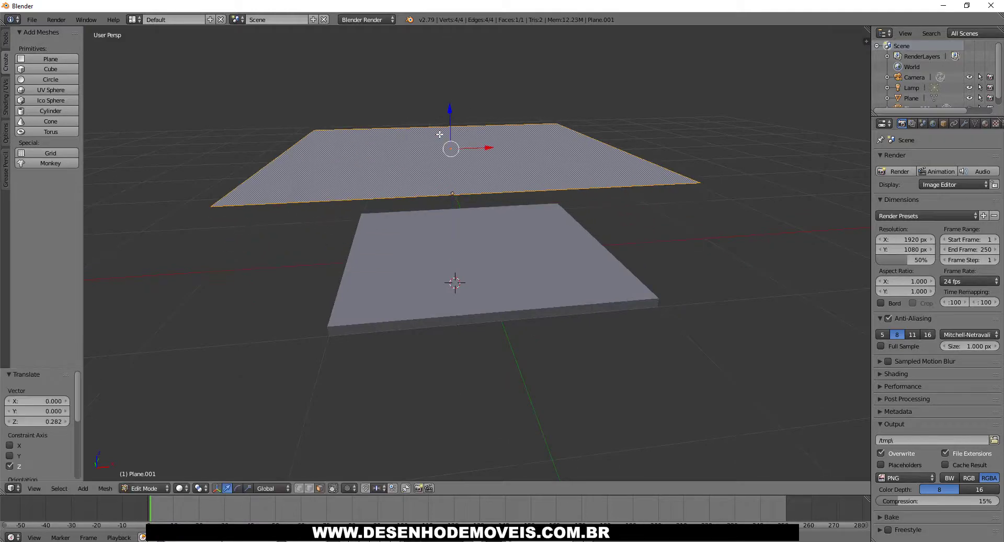
key("e")
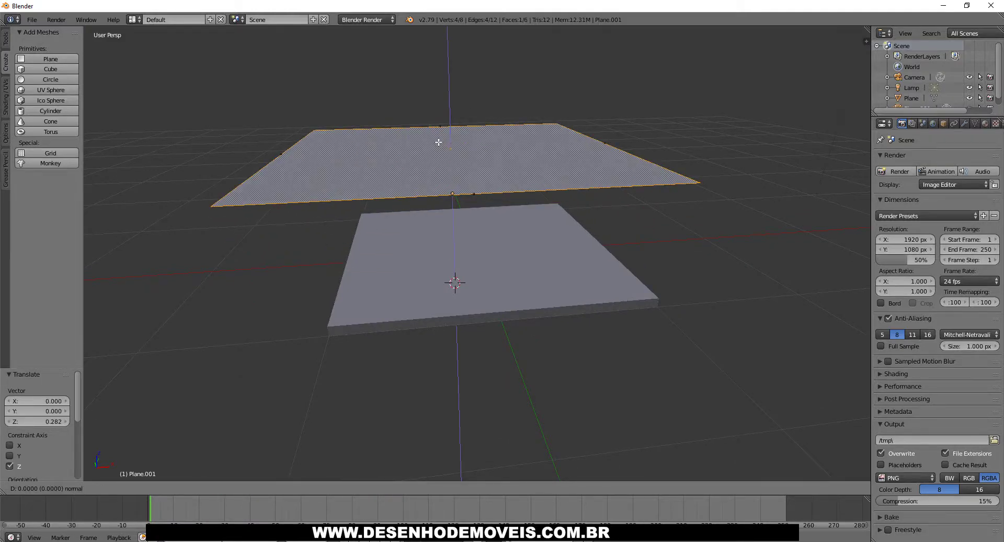
left_click(439, 141)
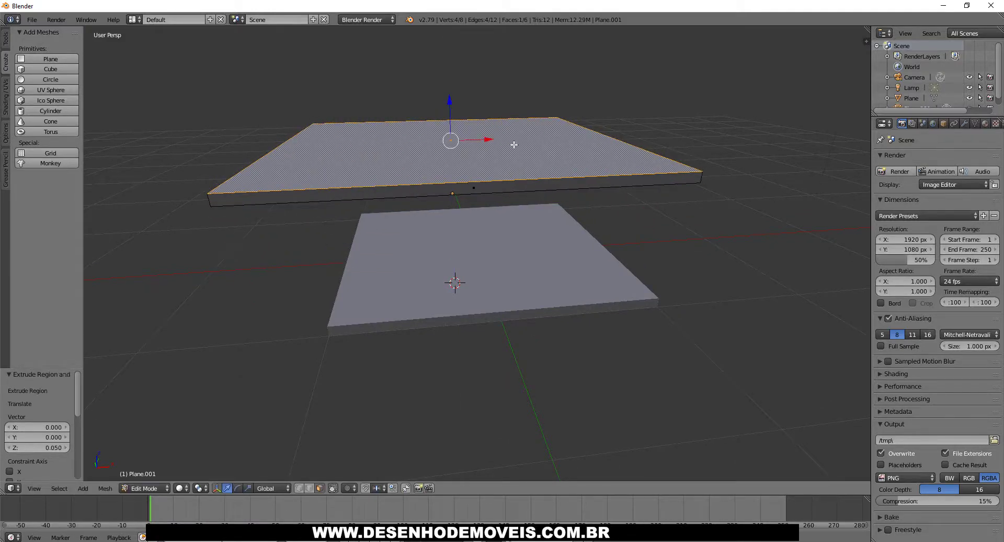
middle_click_drag(514, 144, 467, 210)
right_click(446, 200)
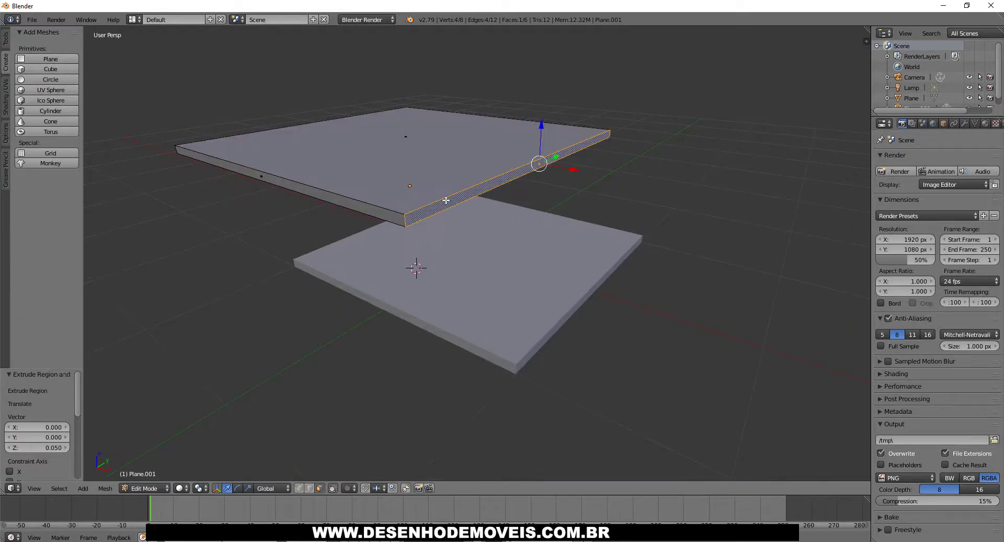
- Narrow the upper slab into a bar by moving its side face along X
key("g")
key("x")
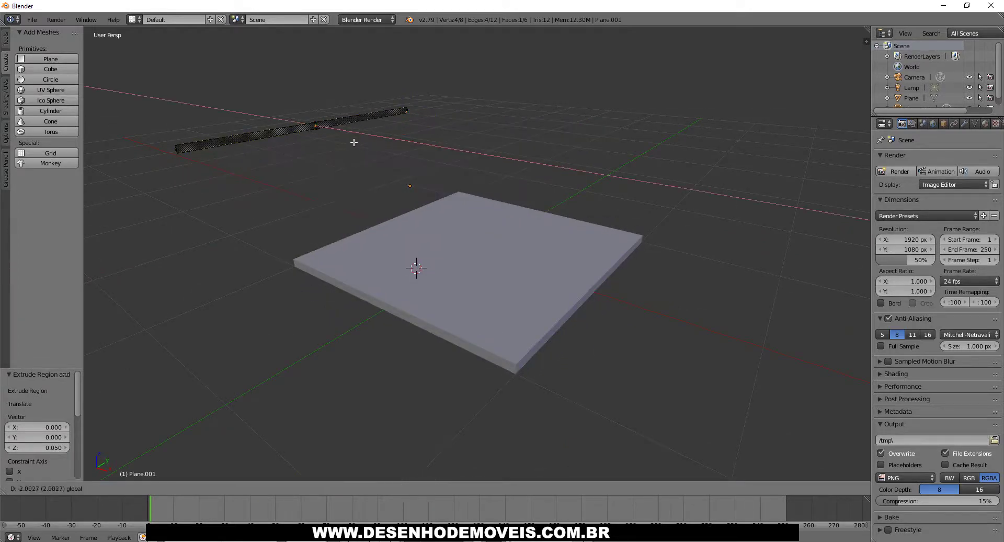
left_click(356, 140)
mouse_move(352, 139)
middle_mouse_down()
mouse_move(327, 157)
mouse_move(295, 156)
mouse_move(299, 169)
middle_mouse_up()
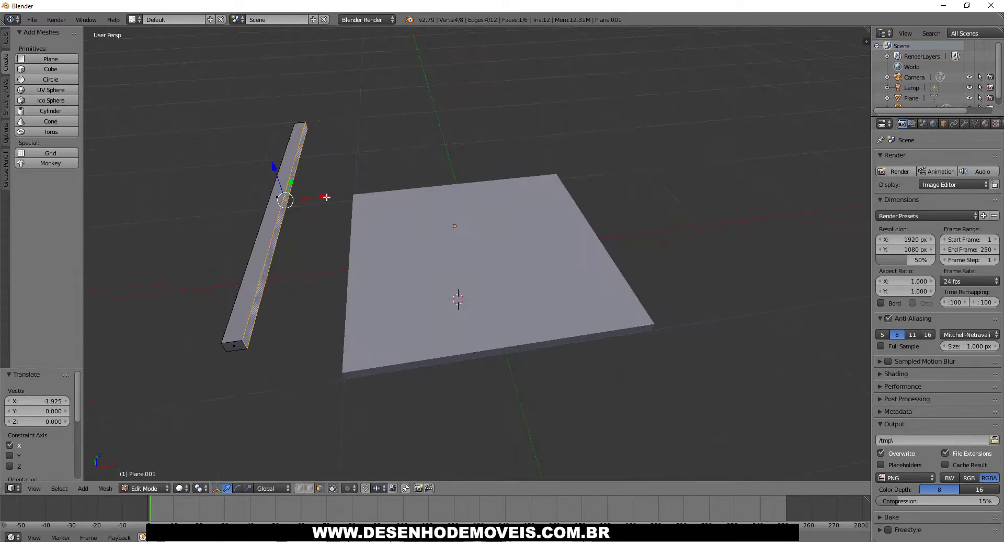
left_click_drag(326, 197, 324, 197)
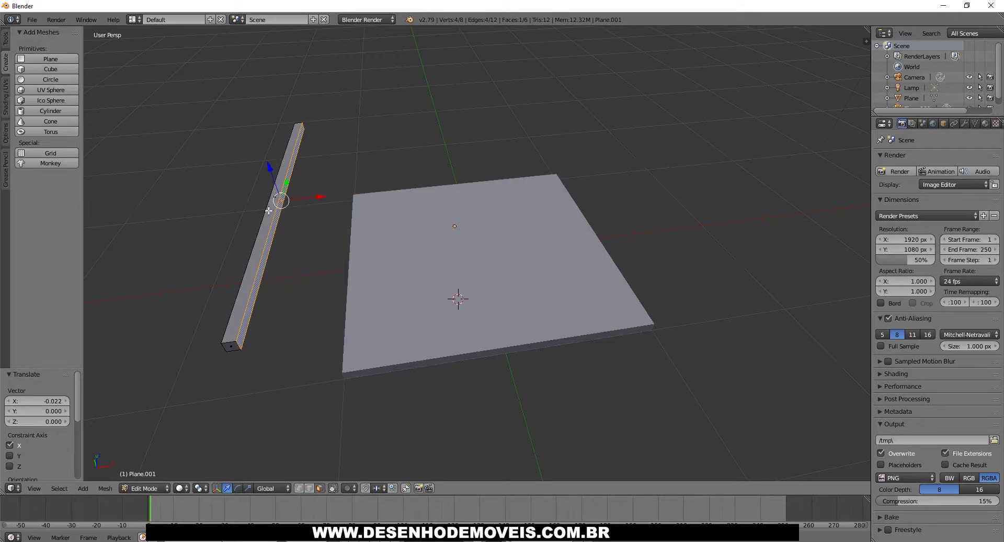
- Stretch the bar's top edge 0.353 up along Z into a tall wall panel
left_click_drag(269, 167, 209, 24)
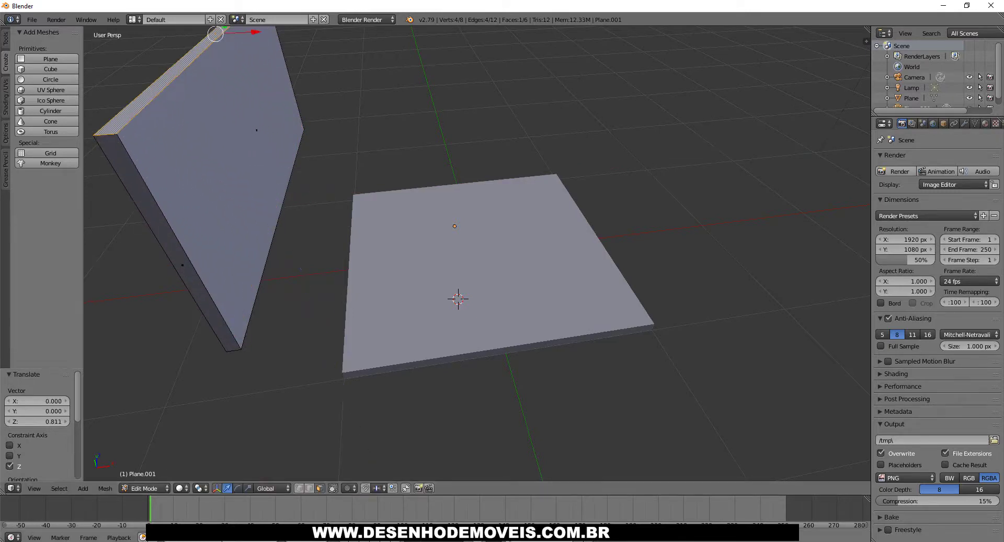
mouse_move(498, 471)
middle_mouse_down()
mouse_move(244, 287)
mouse_move(411, 327)
mouse_move(307, 321)
mouse_move(433, 139)
middle_mouse_up()
scroll(422, 333, "down", 5)
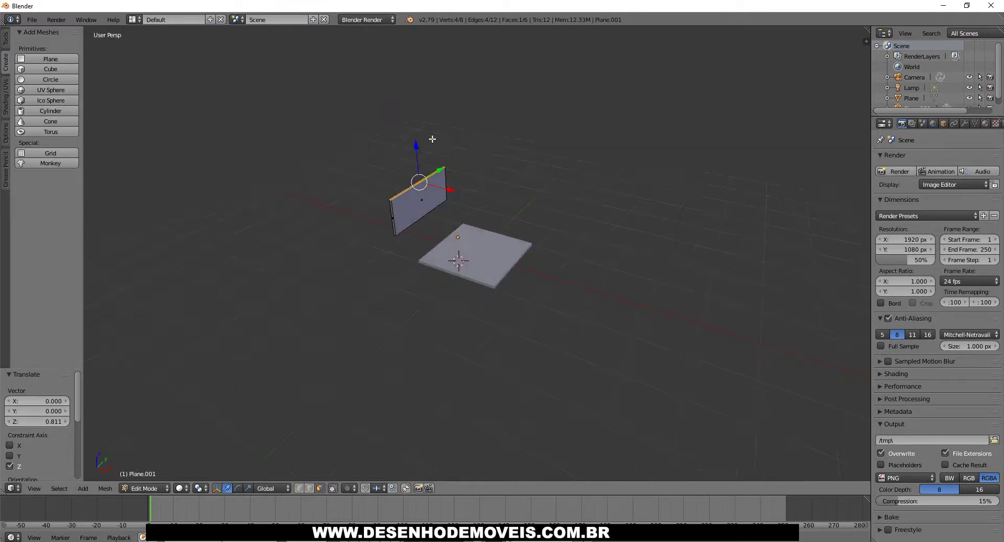
left_click_drag(415, 144, 403, 96)
mouse_move(419, 163)
middle_mouse_down()
mouse_move(391, 179)
mouse_move(634, 126)
mouse_move(683, 180)
mouse_move(497, 152)
mouse_move(422, 83)
middle_mouse_up()
left_click_drag(418, 89, 418, 73)
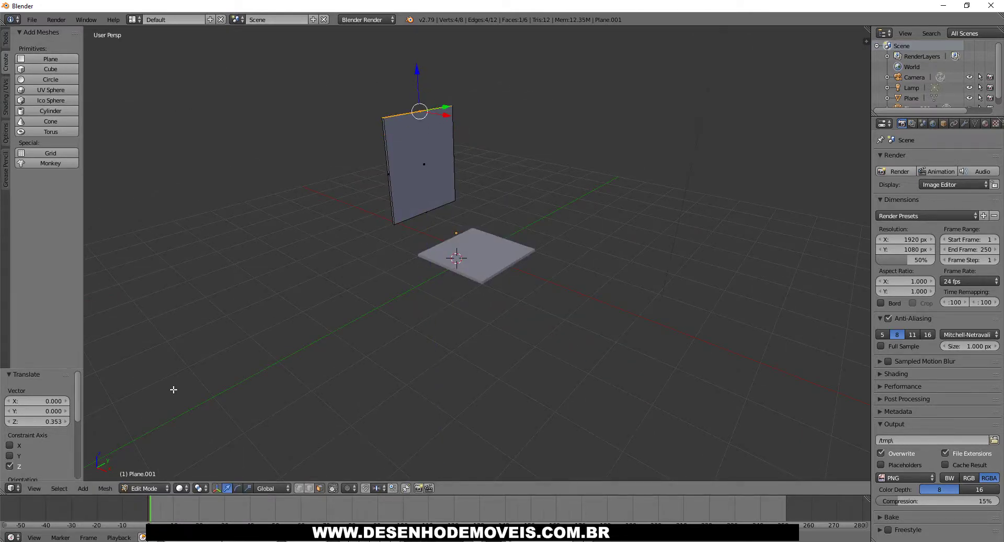
- Return to Object Mode and move the tall wall panel onto the base board
left_click(152, 489)
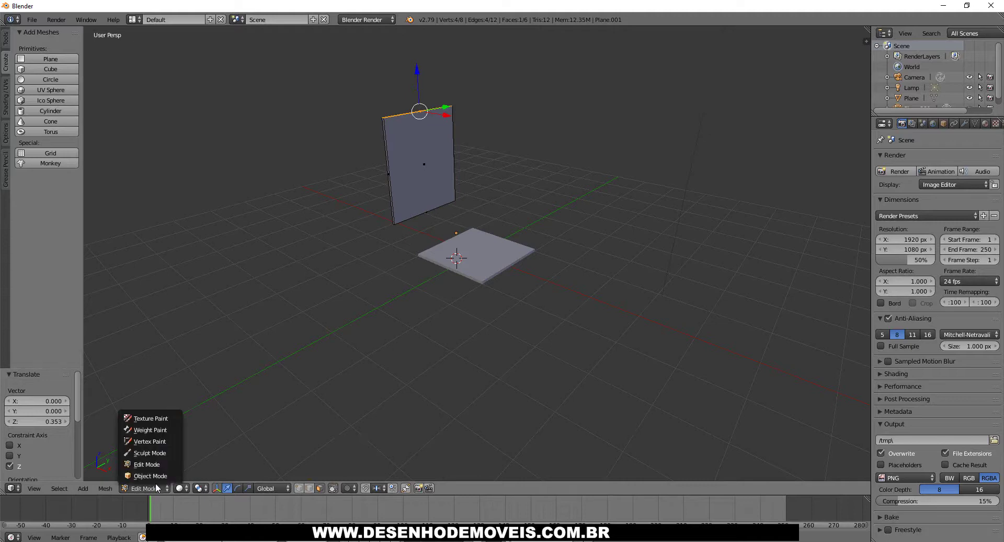
left_click(157, 479)
mouse_move(403, 317)
middle_mouse_down()
mouse_move(293, 397)
mouse_move(507, 210)
middle_mouse_up()
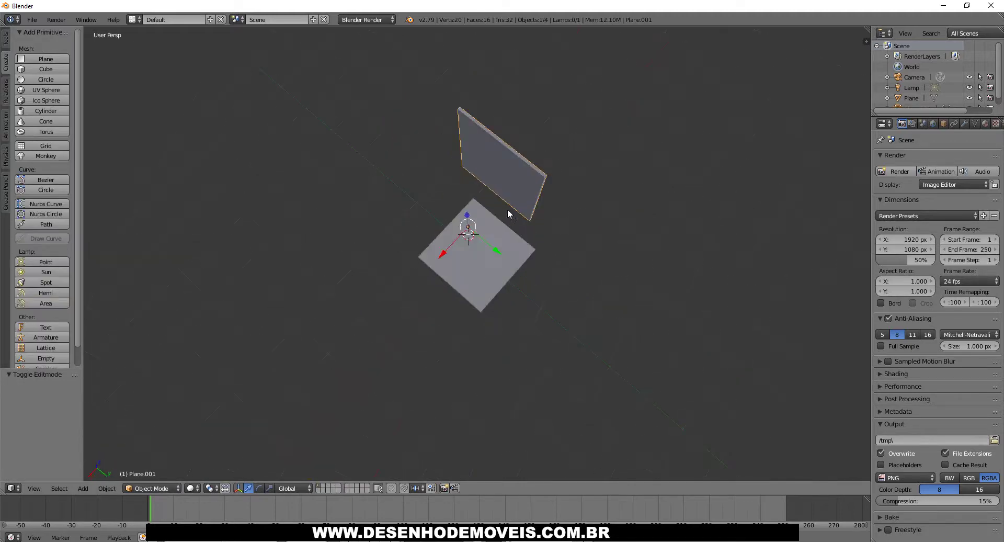
left_click(523, 204)
key("g")
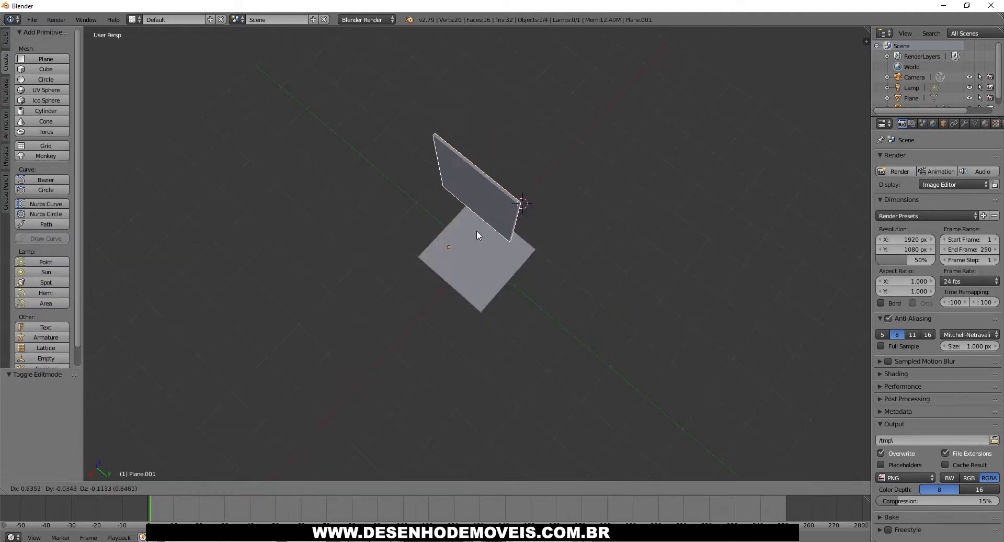
left_click(523, 246)
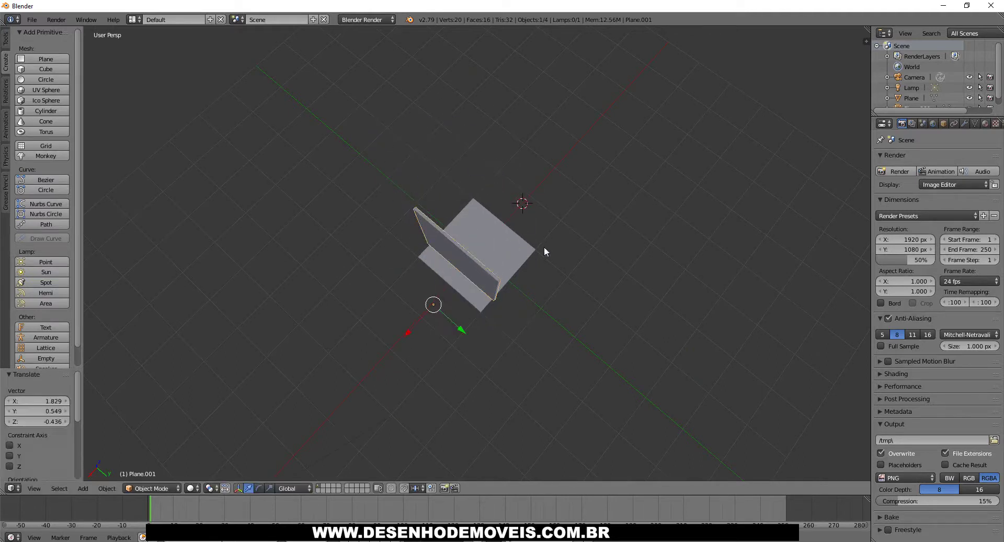
mouse_move(544, 246)
middle_mouse_down()
mouse_move(412, 200)
mouse_move(492, 215)
mouse_move(347, 233)
mouse_move(621, 218)
mouse_move(529, 237)
middle_mouse_up()
- Reposition the wall panel so it stands on the base board's edge
right_click(545, 259)
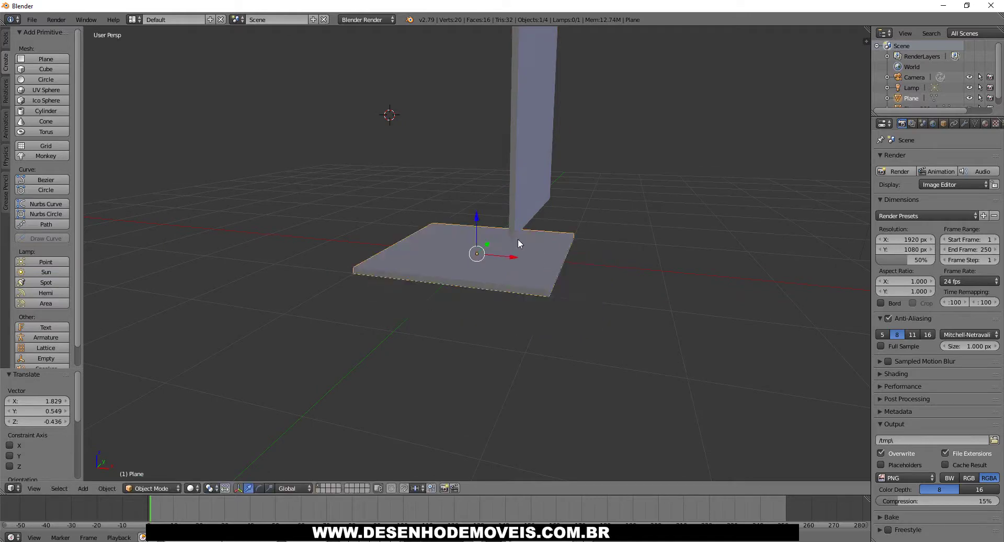
left_click(515, 237)
right_click(518, 228)
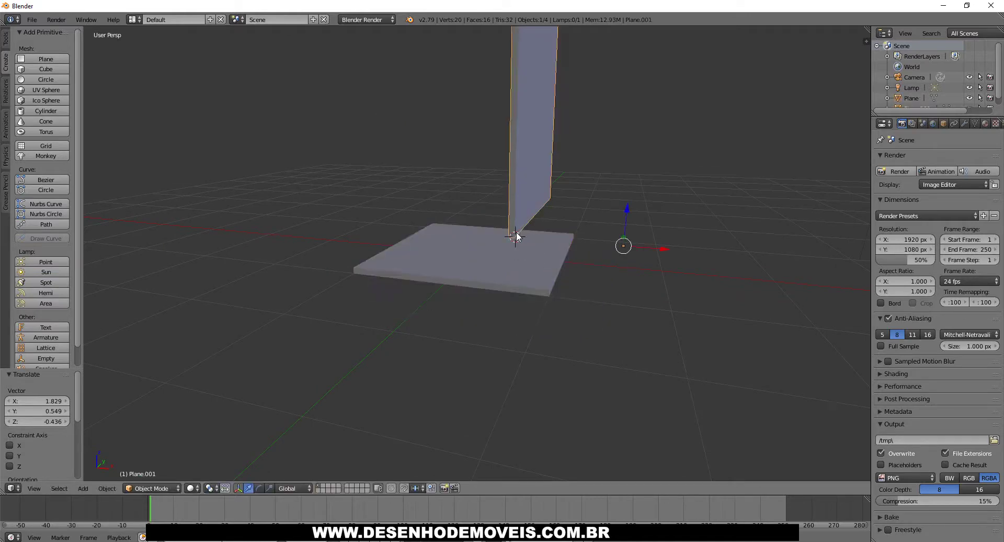
key("g")
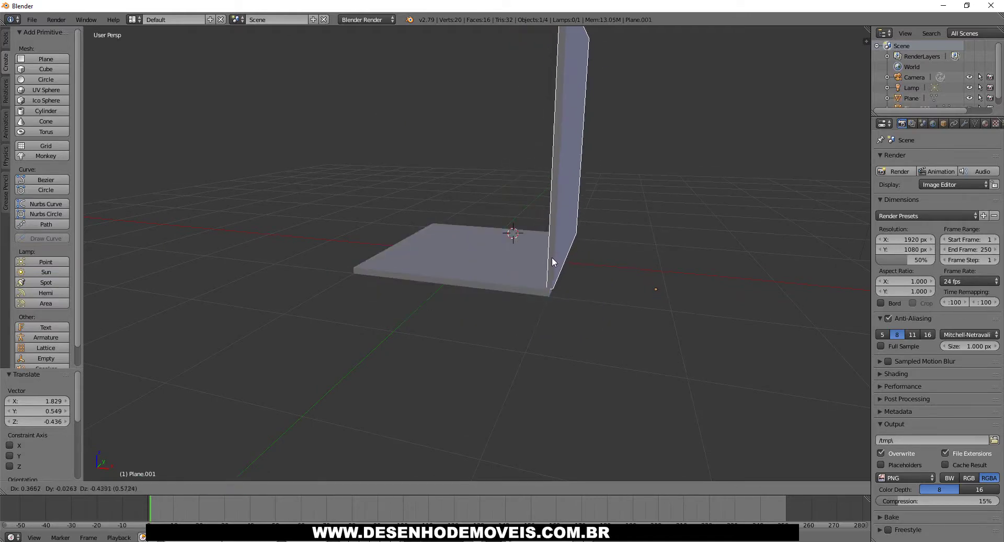
left_click(548, 258)
middle_click_drag(560, 259, 534, 254)
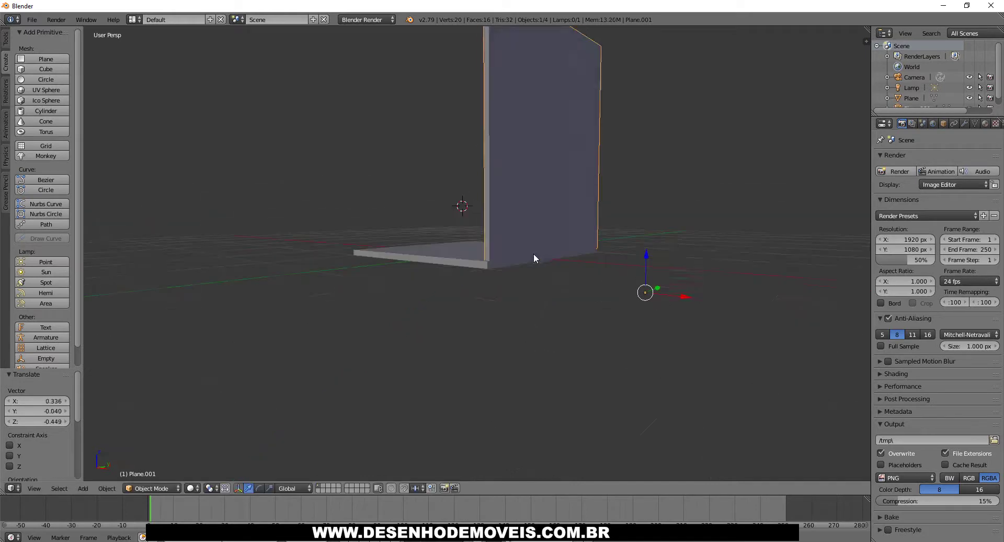
- Move the base board twice to bring its edge under the wall panel
scroll(534, 254, "up", 3)
mouse_move(514, 286)
middle_mouse_down()
mouse_move(617, 284)
mouse_move(582, 311)
middle_mouse_up()
scroll(617, 284, "down", 2)
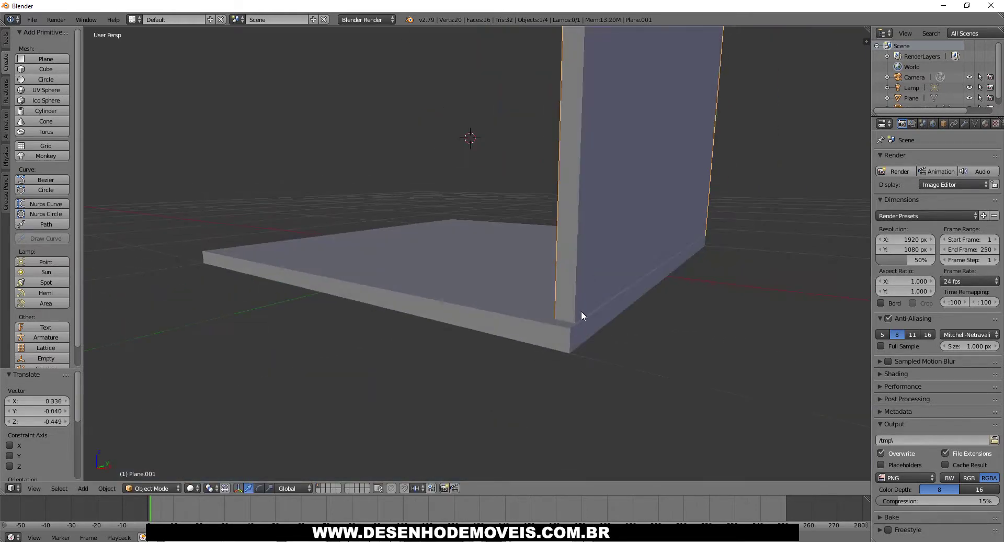
scroll(582, 311, "up", 2)
left_click(625, 337)
right_click(626, 335)
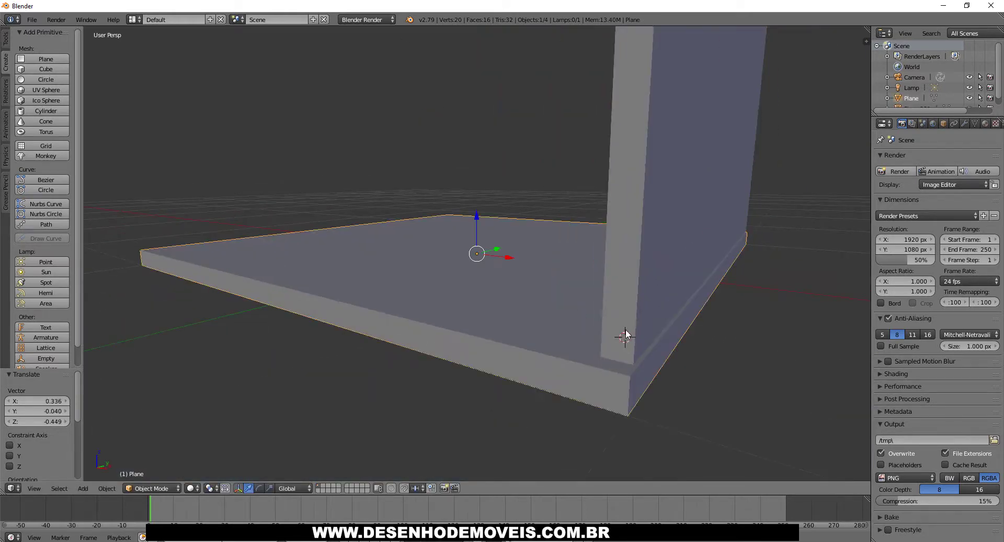
left_click(625, 330)
right_click(627, 335)
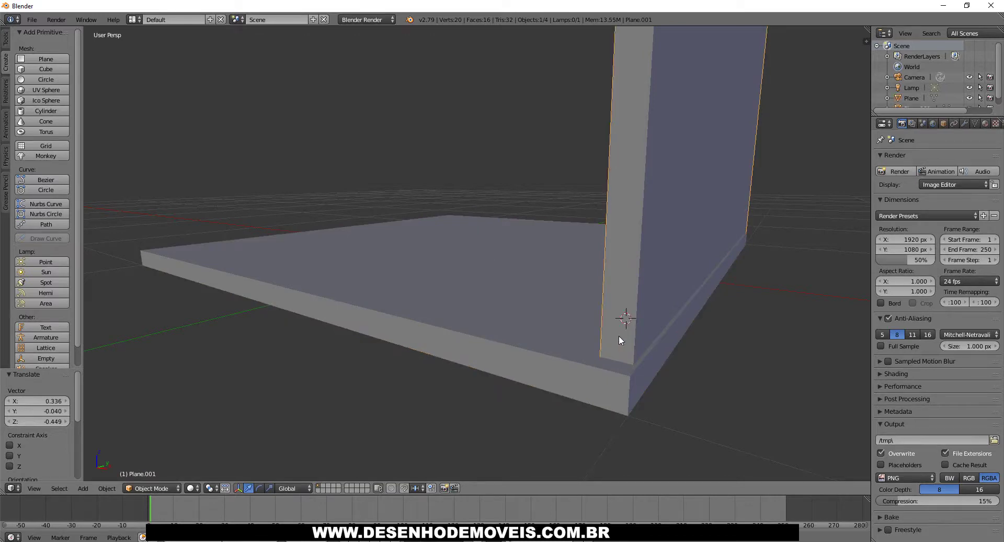
right_click(618, 336)
key("g")
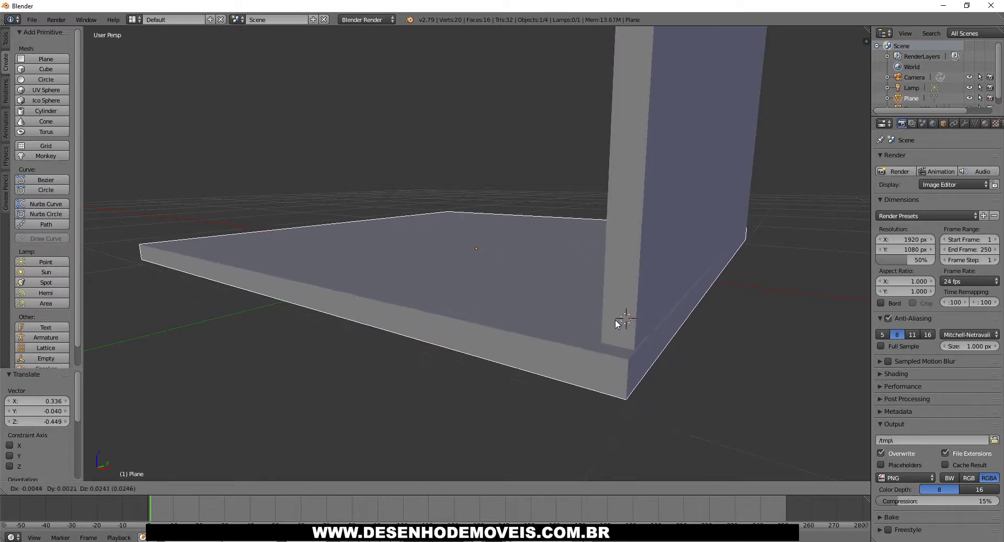
left_click(552, 418)
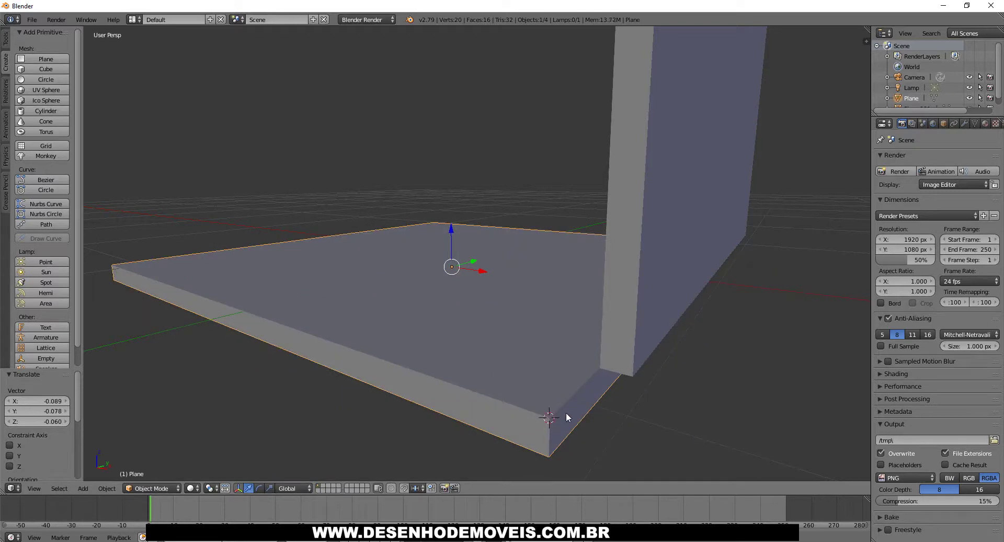
key("g")
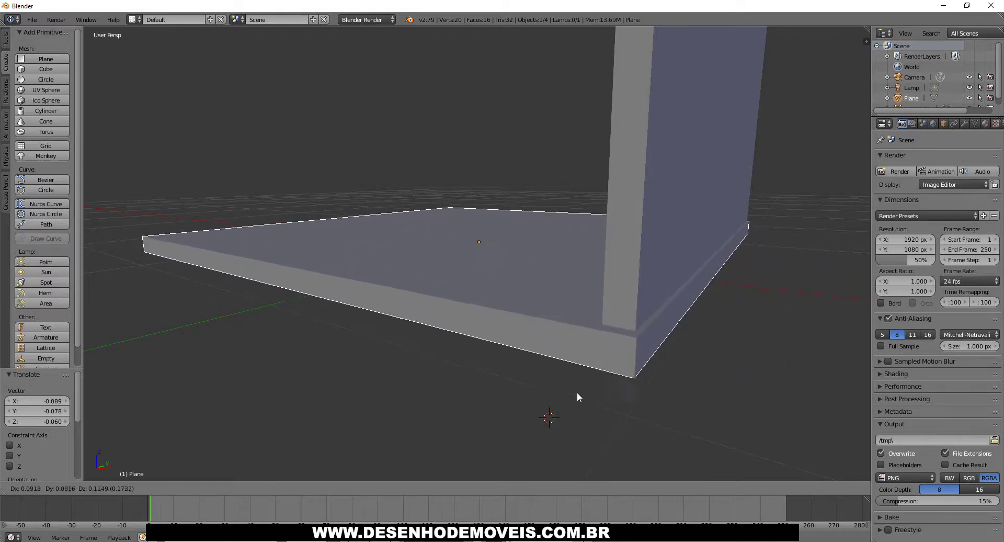
left_click(576, 394)
- Inspect the corner joint and nudge the base (X -0.005, Y 0.030, Z 0.045) to meet the wall
mouse_move(577, 364)
middle_mouse_down()
mouse_move(570, 249)
mouse_move(507, 243)
mouse_move(506, 224)
mouse_move(529, 207)
mouse_move(625, 206)
mouse_move(571, 203)
middle_mouse_up()
scroll(562, 249, "down", 3)
scroll(708, 245, "up", 3)
middle_click_drag(707, 244, 681, 269)
scroll(681, 268, "down", 3)
scroll(709, 313, "up", 3)
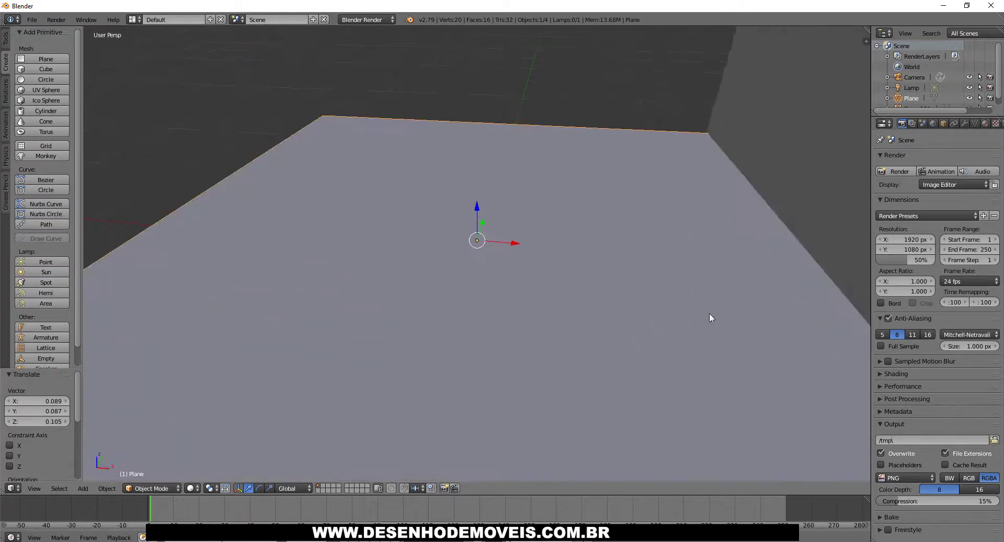
scroll(714, 303, "down", 3)
middle_click_drag(724, 296, 639, 291)
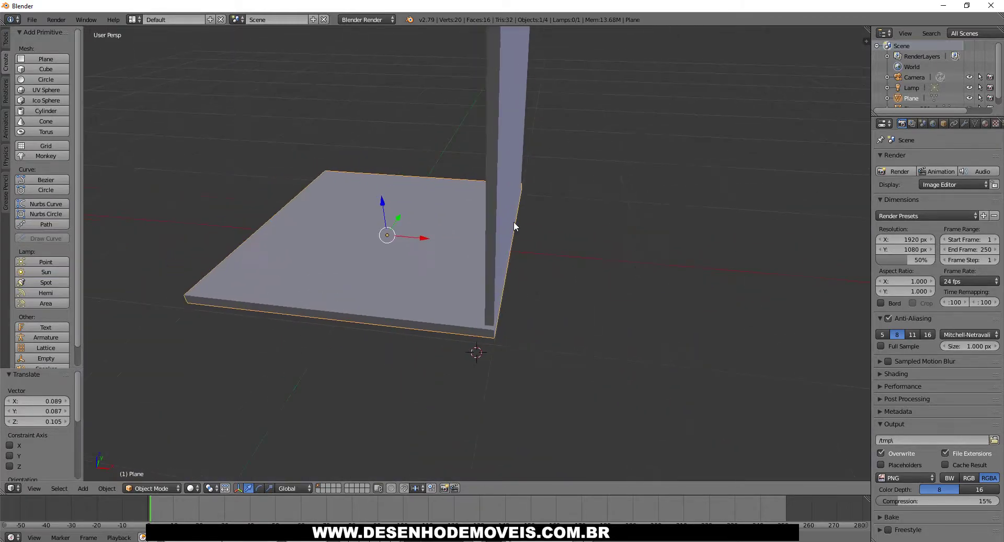
right_click(488, 257)
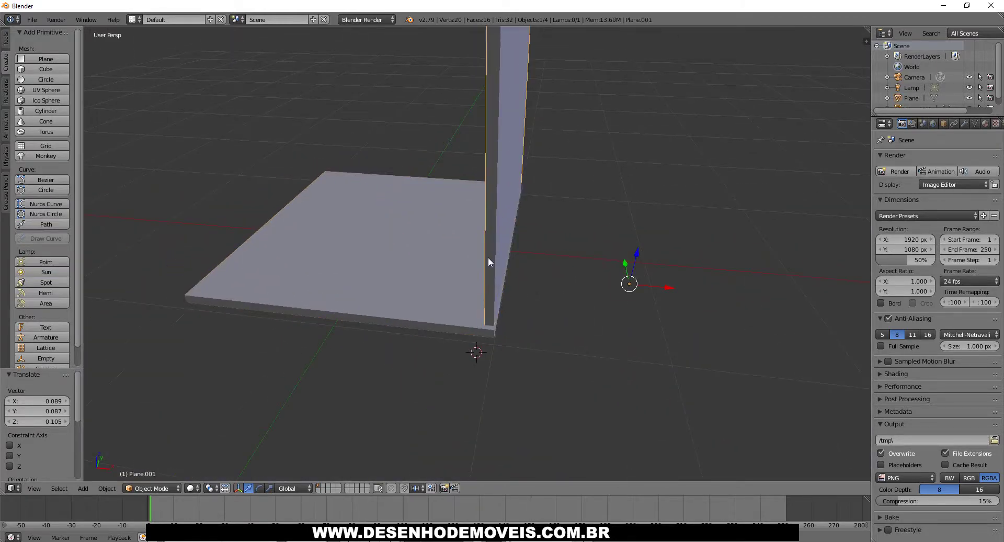
right_click(489, 310)
key("g")
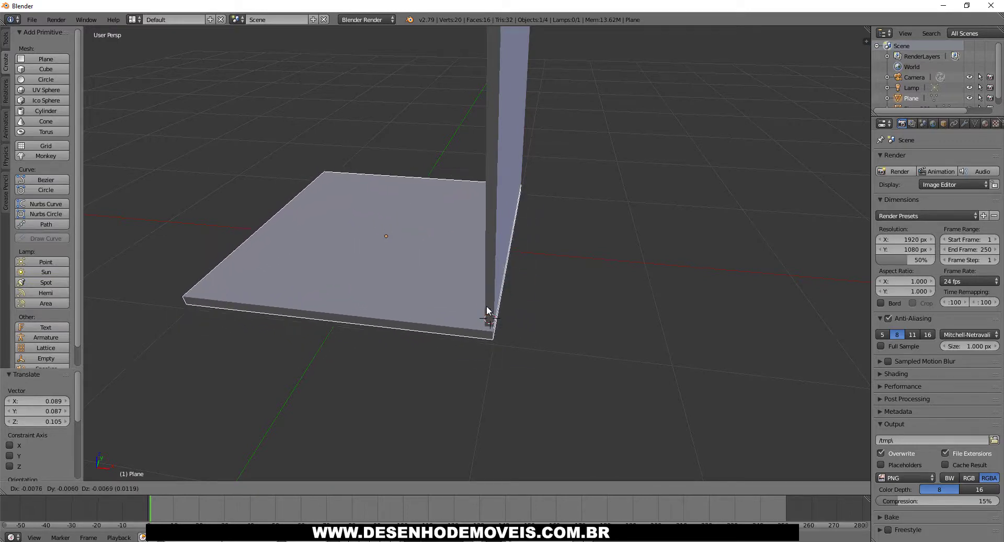
left_click(487, 305)
- Lower the base board slightly and nudge it along Y with the manipulator arrows
scroll(507, 330, "up", 5)
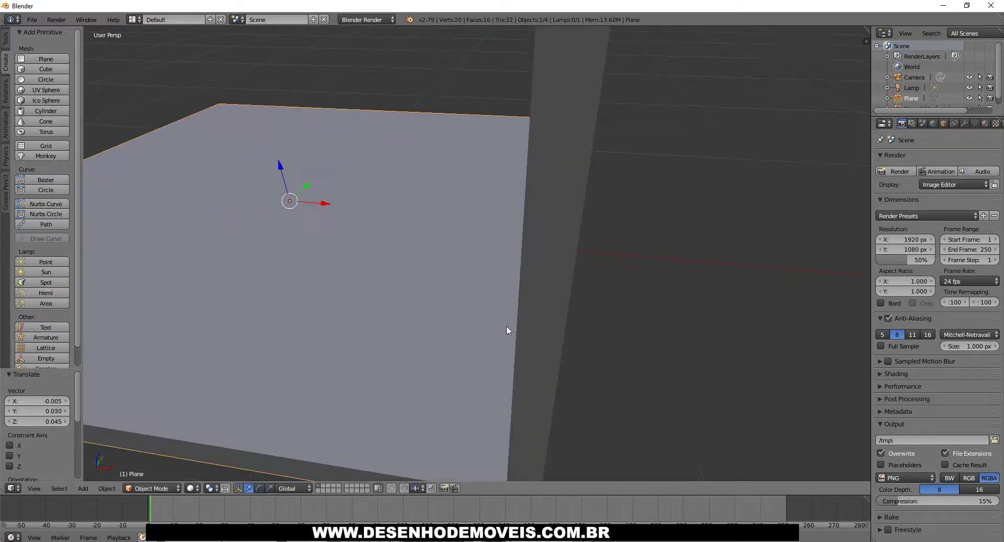
scroll(544, 325, "down", 5)
middle_click_drag(544, 326, 471, 307)
scroll(560, 332, "up", 3)
scroll(559, 331, "up", 2)
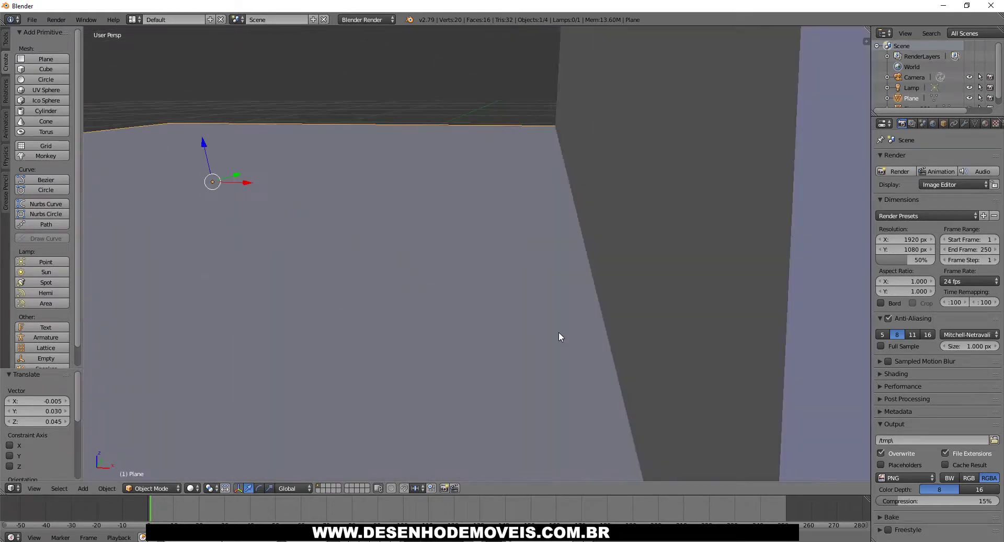
scroll(559, 331, "down", 4)
scroll(559, 332, "down", 2)
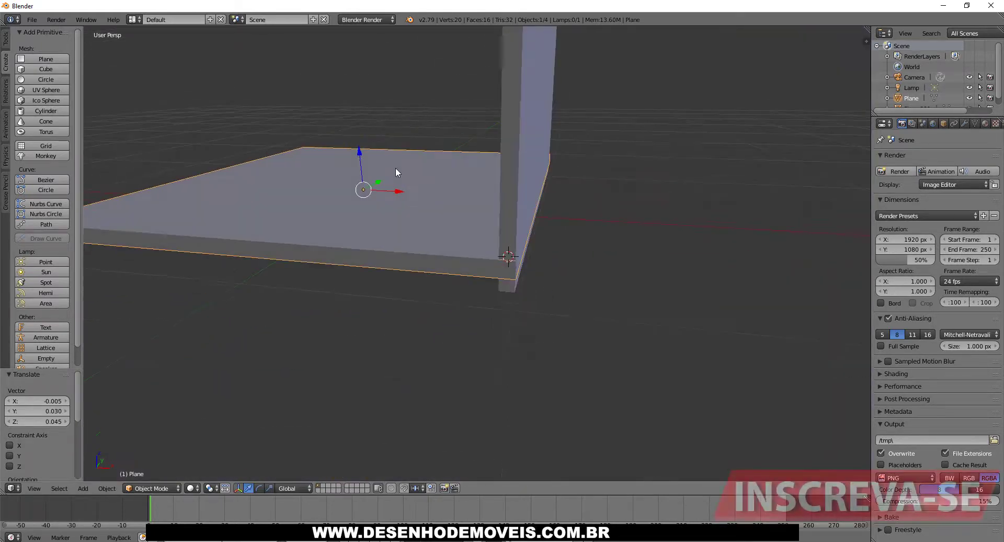
left_click_drag(358, 153, 362, 159)
middle_click_drag(432, 182, 442, 177)
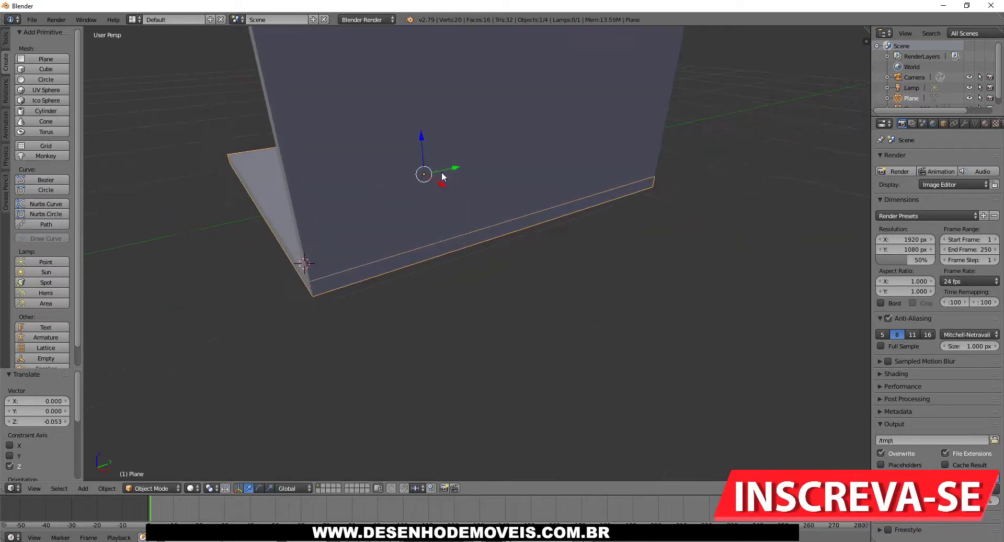
left_click_drag(444, 168, 450, 167)
middle_click_drag(415, 204, 340, 158)
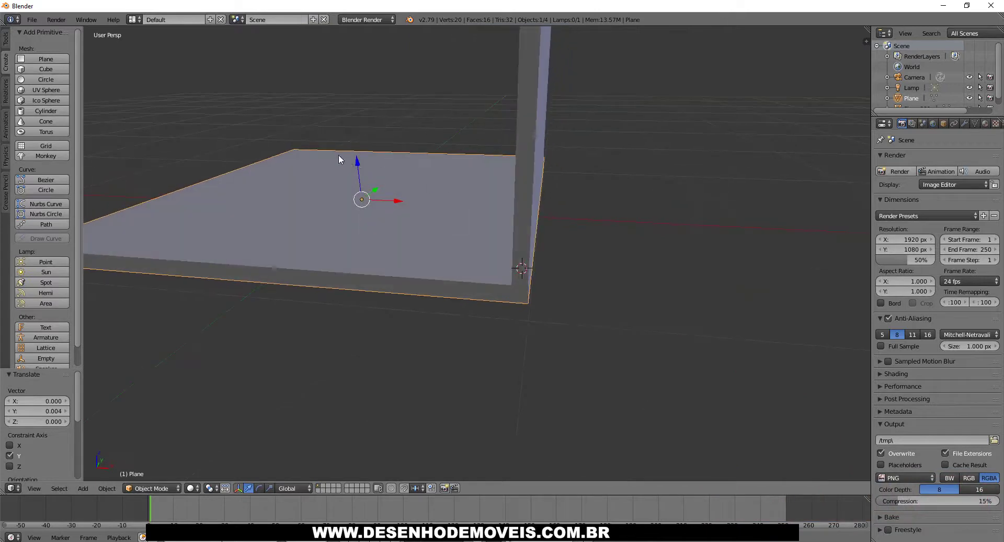
- Shift the base board 0.013 along X and lower it 0.056 along Z
left_click_drag(395, 203, 397, 203)
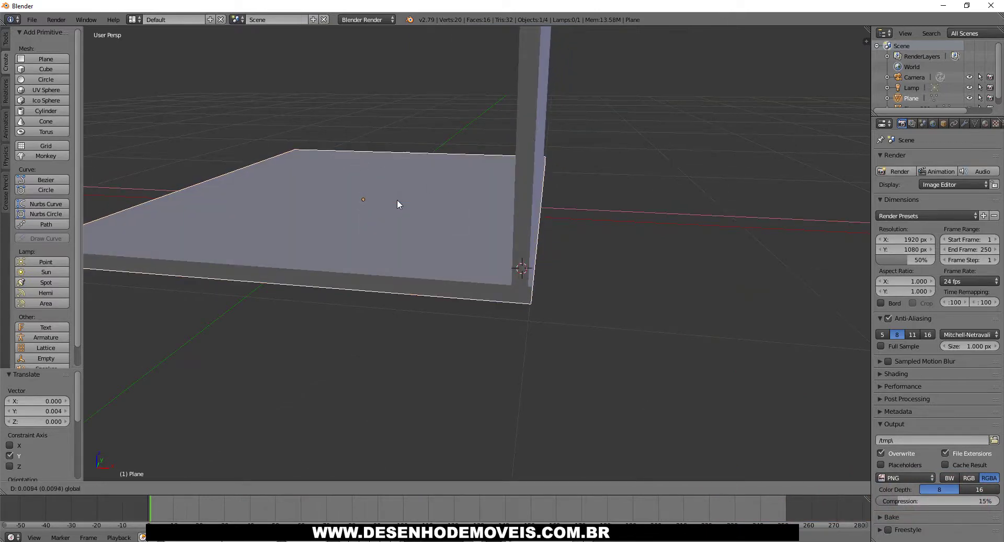
mouse_move(497, 240)
middle_mouse_down()
mouse_move(459, 228)
mouse_move(354, 251)
mouse_move(495, 215)
mouse_move(504, 159)
mouse_move(501, 181)
mouse_move(489, 160)
middle_mouse_up()
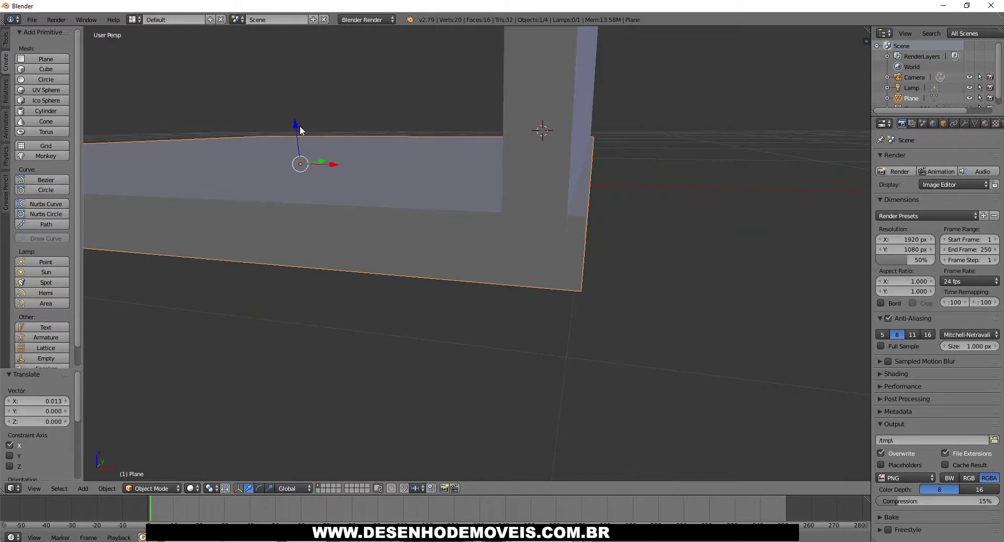
mouse_move(299, 125)
left_mouse_down()
mouse_move(298, 149)
mouse_move(300, 138)
left_mouse_up()
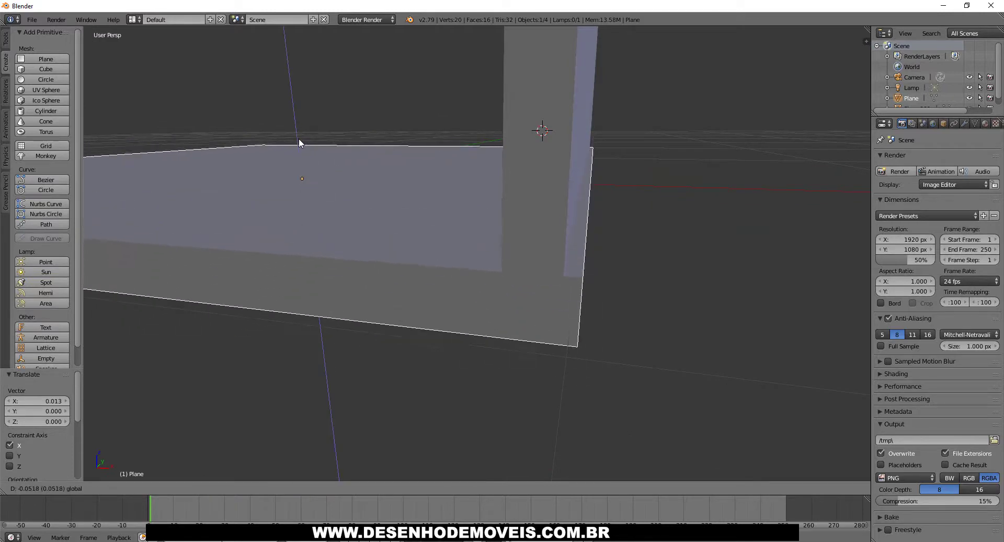
left_click(299, 140)
mouse_move(399, 145)
middle_mouse_down()
mouse_move(340, 165)
mouse_move(484, 112)
mouse_move(303, 112)
mouse_move(536, 130)
middle_mouse_up()
scroll(484, 112, "down", 3)
- Copy the upright side panel and paste a duplicate
left_click(465, 168)
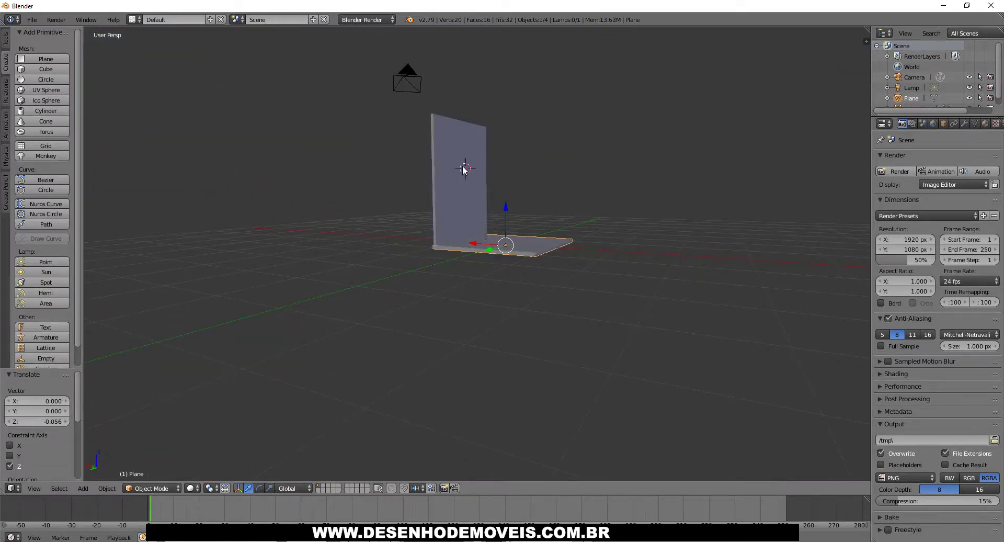
right_click(463, 169)
middle_click_drag(450, 140, 471, 169)
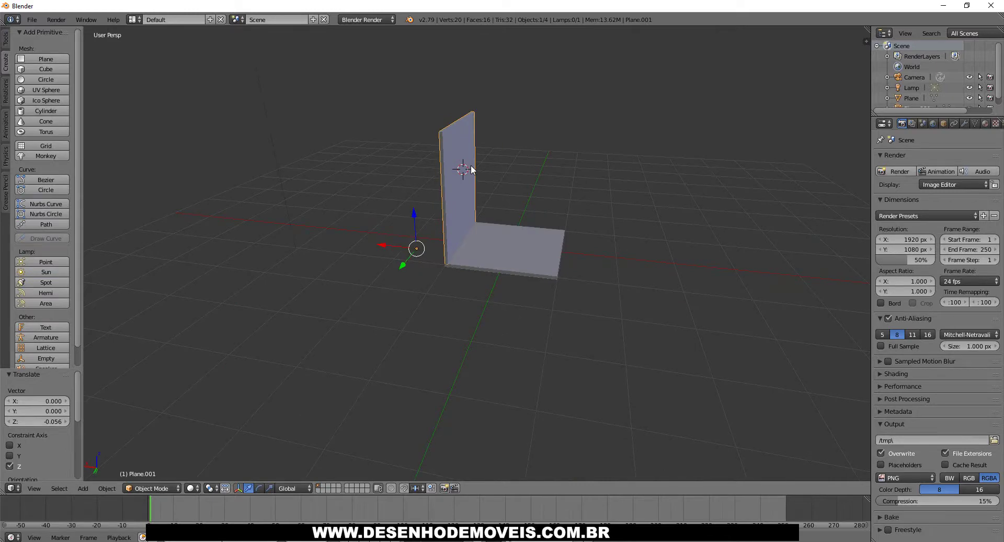
key("ctrl+c")
key("ctrl+v")
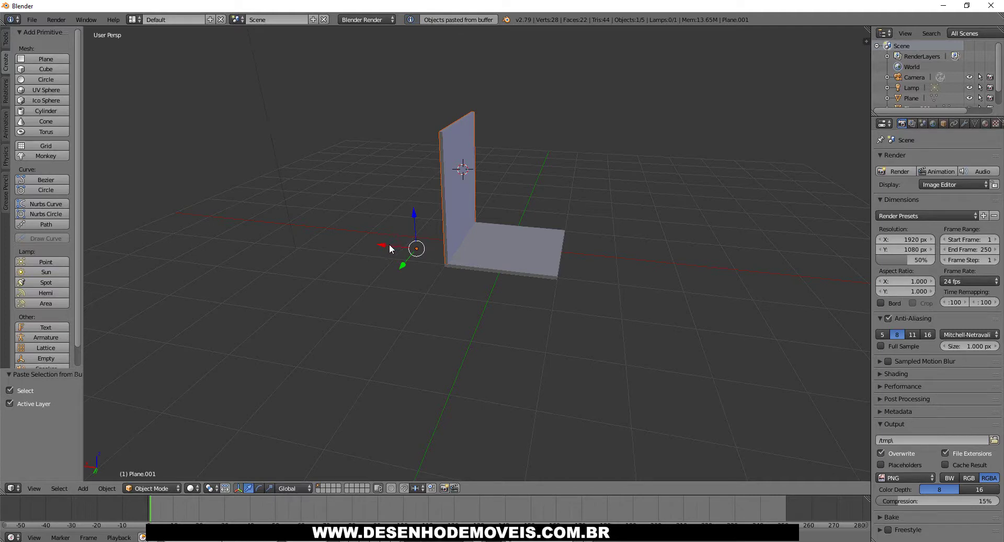
- Slide the pasted panel -1.919 along X onto the base's opposite edge and zoom in on the joint
left_click_drag(384, 244, 468, 243)
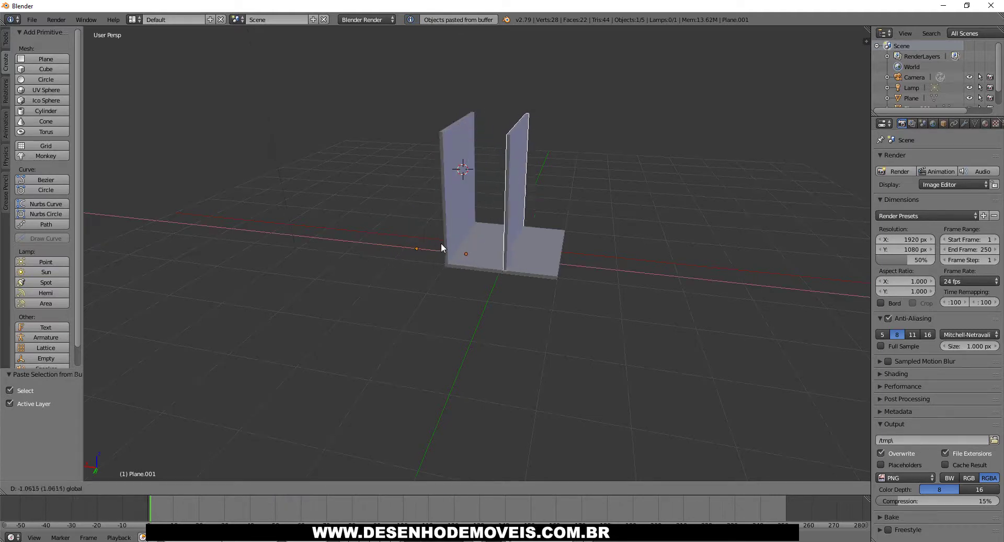
left_click(476, 244)
scroll(576, 193, "up", 2)
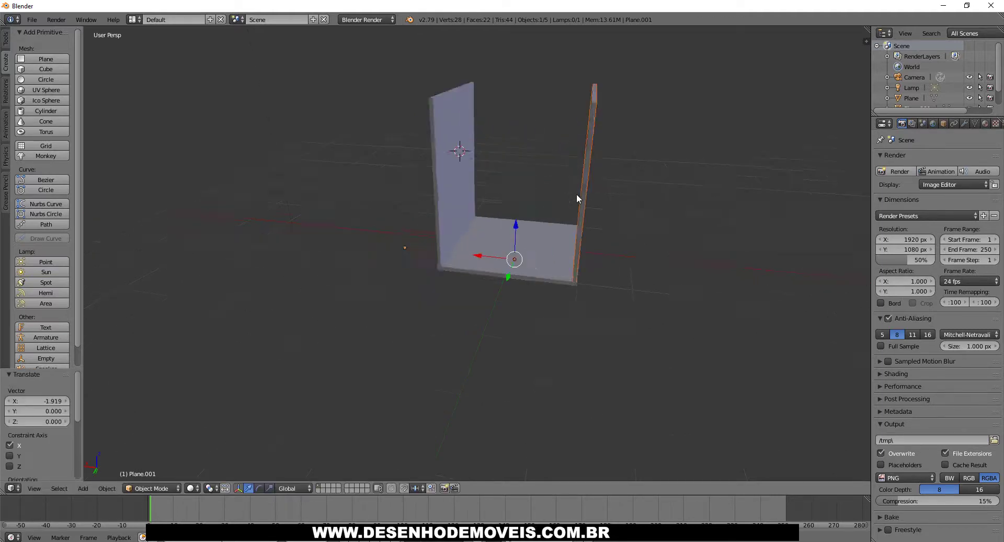
scroll(708, 267, "up", 2)
scroll(736, 234, "up", 1)
scroll(584, 279, "up", 2)
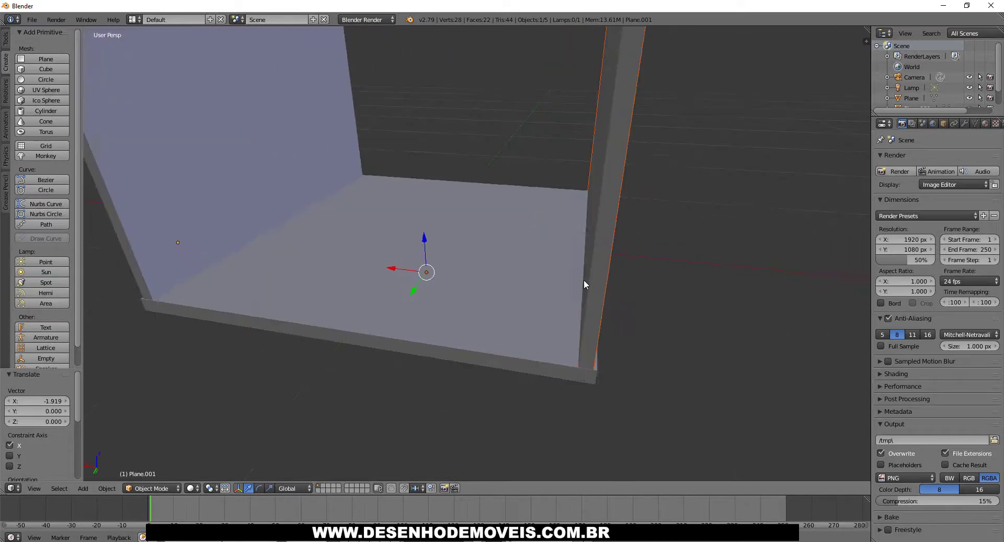
scroll(629, 260, "up", 2)
scroll(629, 260, "down", 2)
scroll(604, 256, "up", 2)
scroll(501, 250, "up", 1)
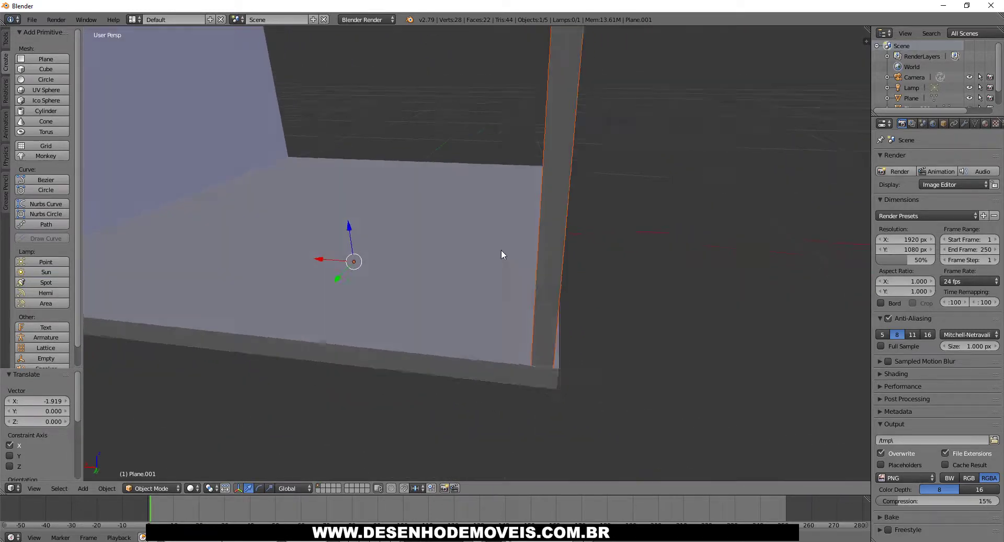
scroll(495, 241, "up", 1)
scroll(495, 241, "up", 2)
mouse_move(491, 231)
middle_mouse_down()
mouse_move(546, 226)
mouse_move(393, 237)
mouse_move(447, 196)
middle_mouse_up()
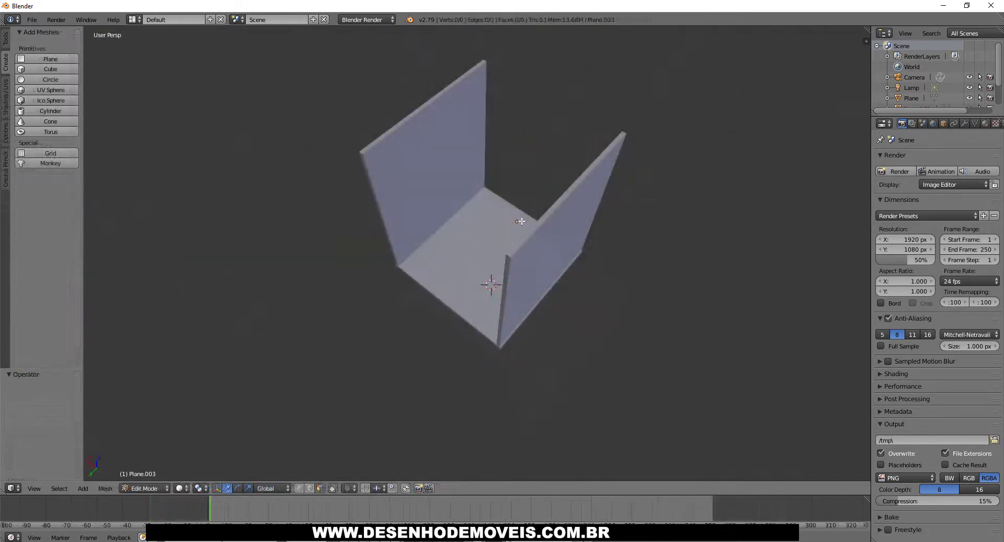
- Add a new plane, Plane.003, at the 3D cursor beneath the cabinet
mouse_move(601, 208)
middle_mouse_down()
mouse_move(361, 161)
mouse_move(466, 182)
mouse_move(449, 188)
middle_mouse_up()
middle_click_drag(459, 267, 449, 263)
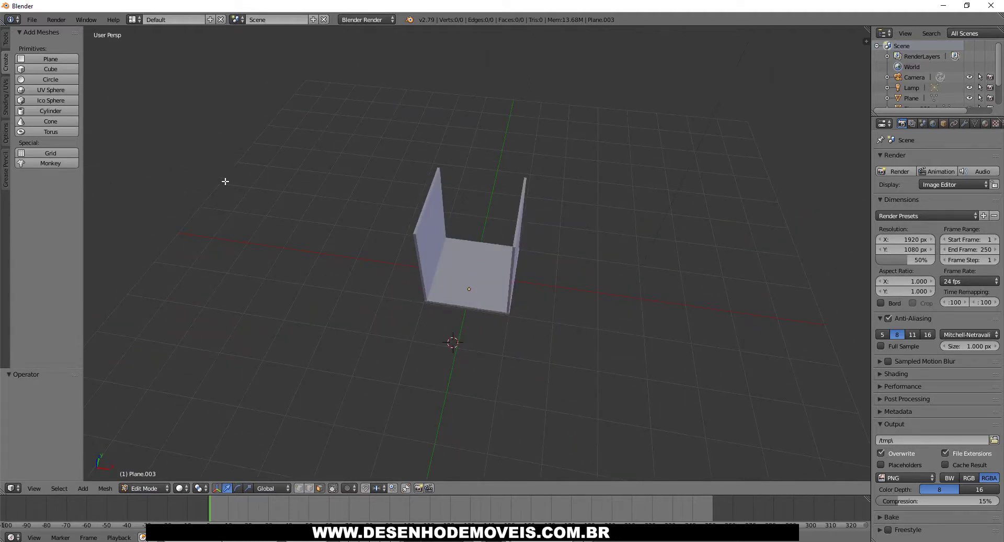
left_click(51, 59)
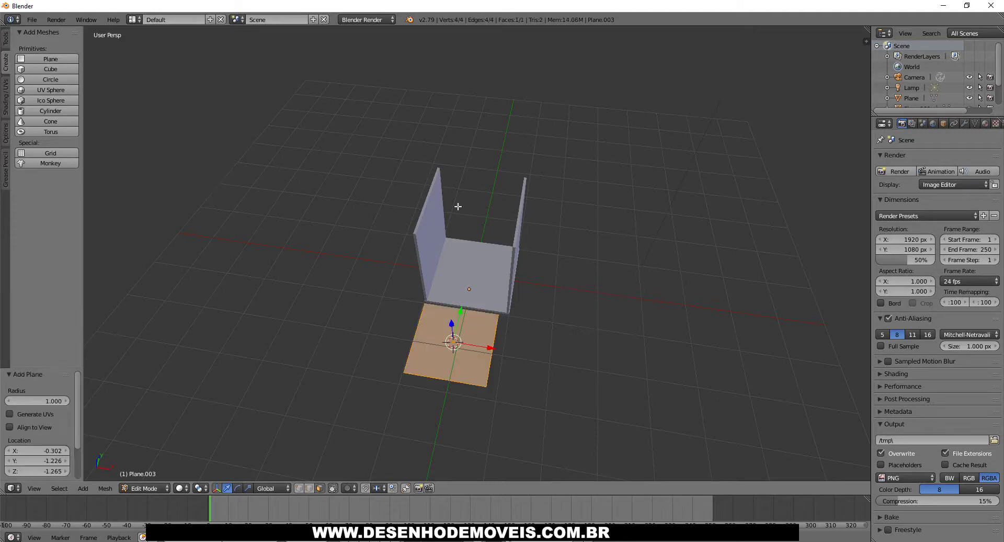
mouse_move(458, 207)
middle_mouse_down()
mouse_move(377, 157)
mouse_move(352, 97)
mouse_move(411, 170)
mouse_move(539, 246)
mouse_move(417, 130)
mouse_move(373, 400)
middle_mouse_up()
scroll(373, 401, "up", 2)
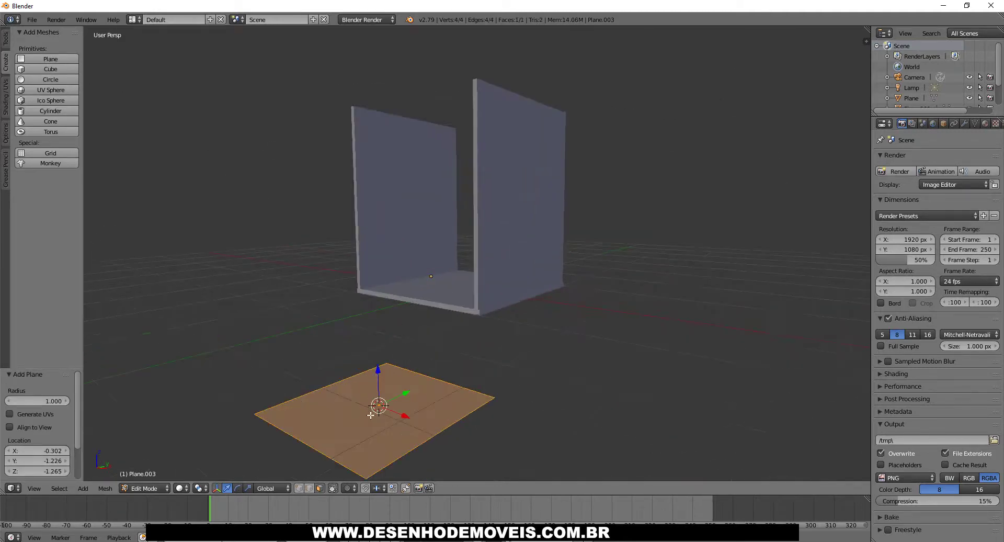
- Enter Edit Mode and extrude the plane 0.508 upward along Z
left_click(154, 488)
middle_click_drag(438, 381, 359, 351)
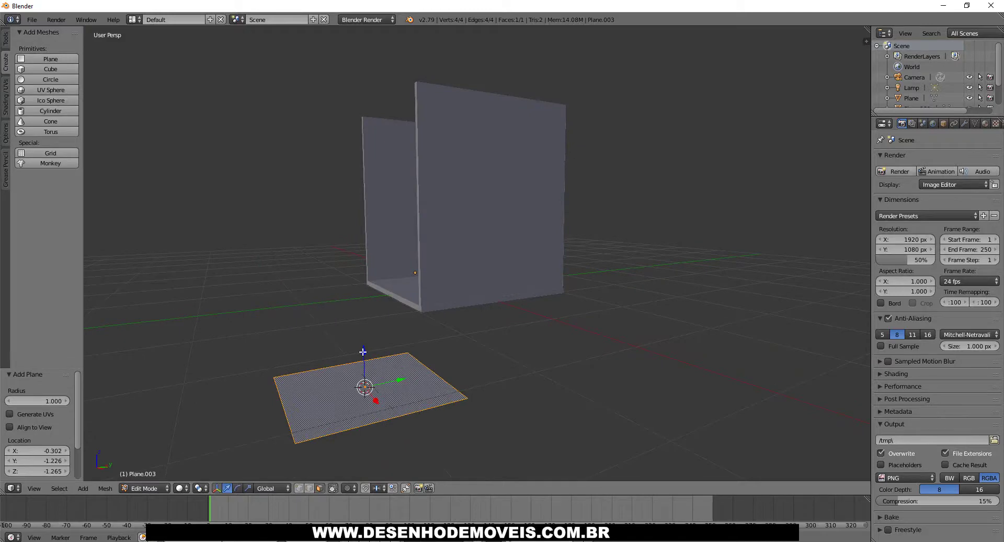
key("e")
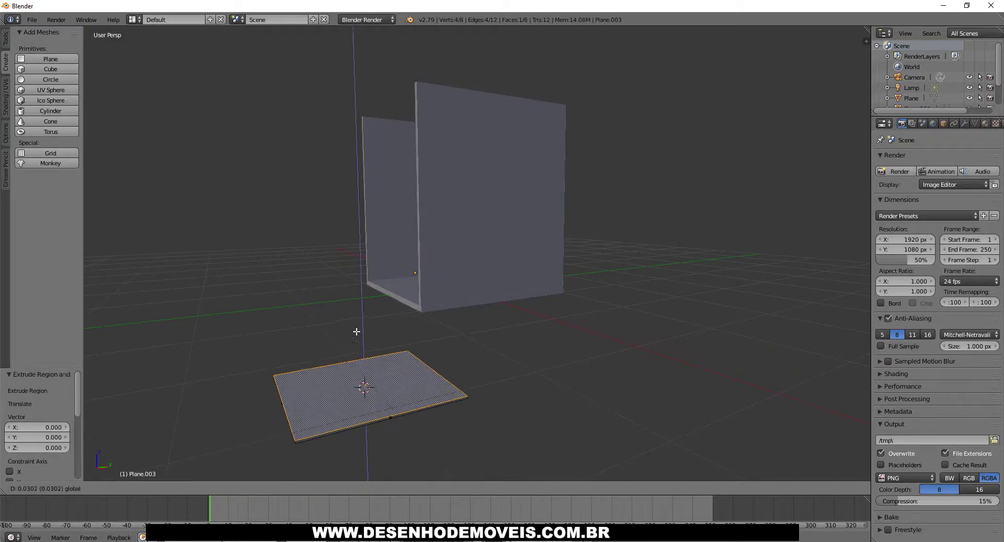
left_click(356, 317)
mouse_move(356, 317)
middle_mouse_down()
mouse_move(271, 351)
mouse_move(497, 340)
middle_mouse_up()
- Move the side faces along Y and X to shrink the extrusion into a small block
right_click(473, 345)
key("g")
key("y")
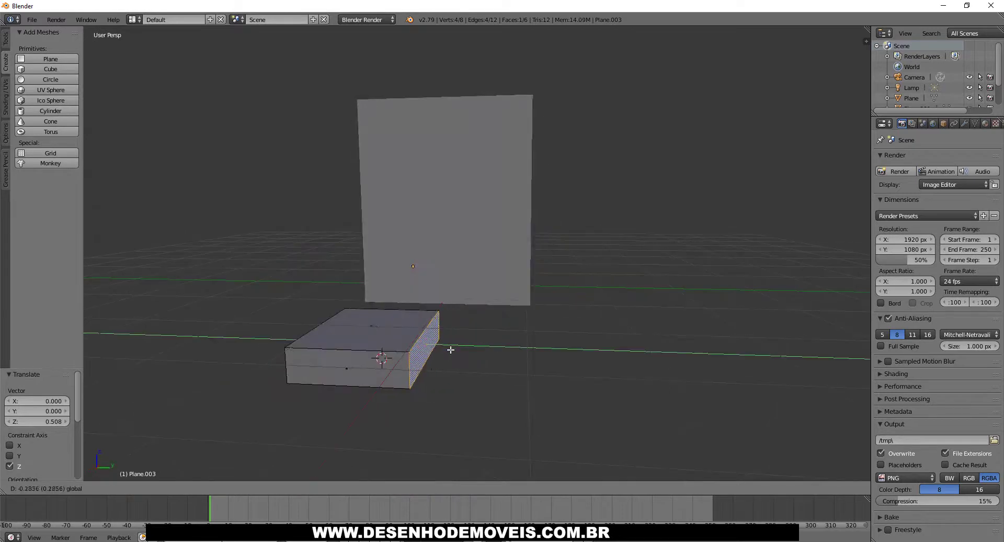
left_click(373, 350)
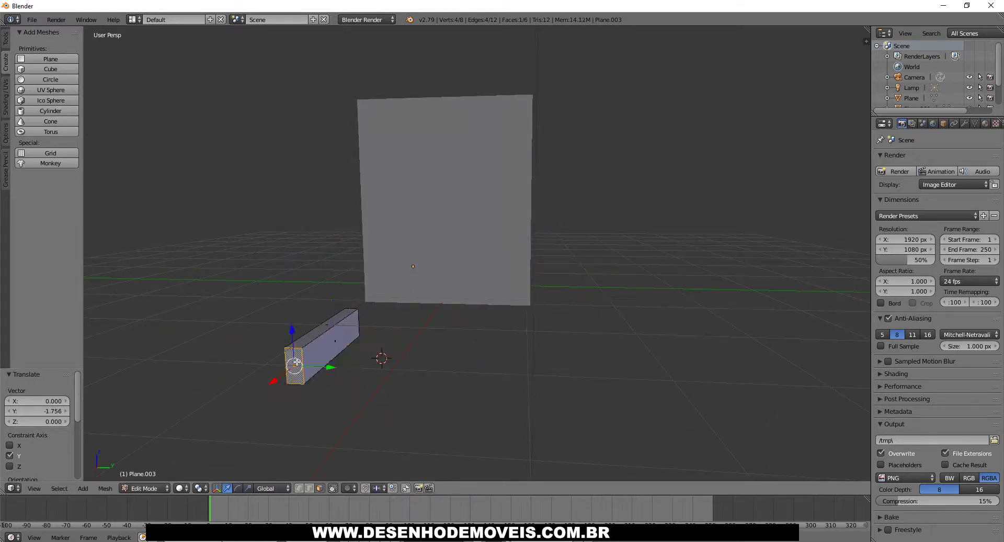
key("g")
key("x")
left_click(333, 341)
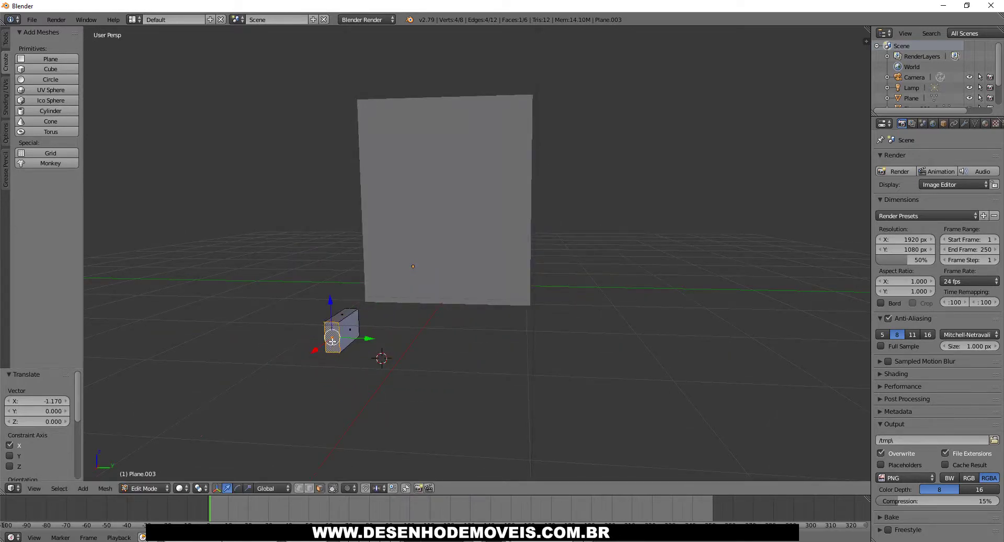
mouse_move(333, 341)
middle_mouse_down()
mouse_move(348, 413)
mouse_move(366, 430)
middle_mouse_up()
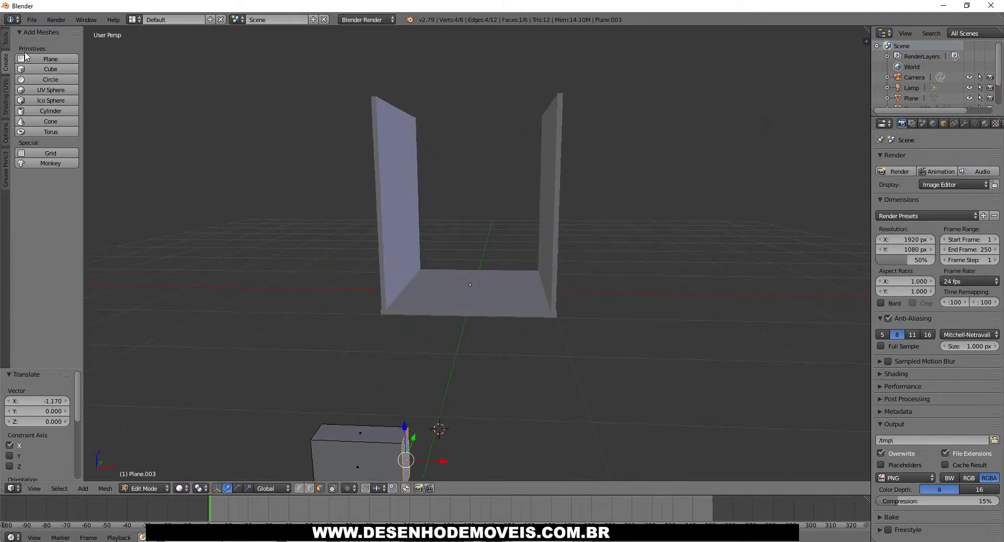
- Return to Object Mode and select the small block
left_click(140, 488)
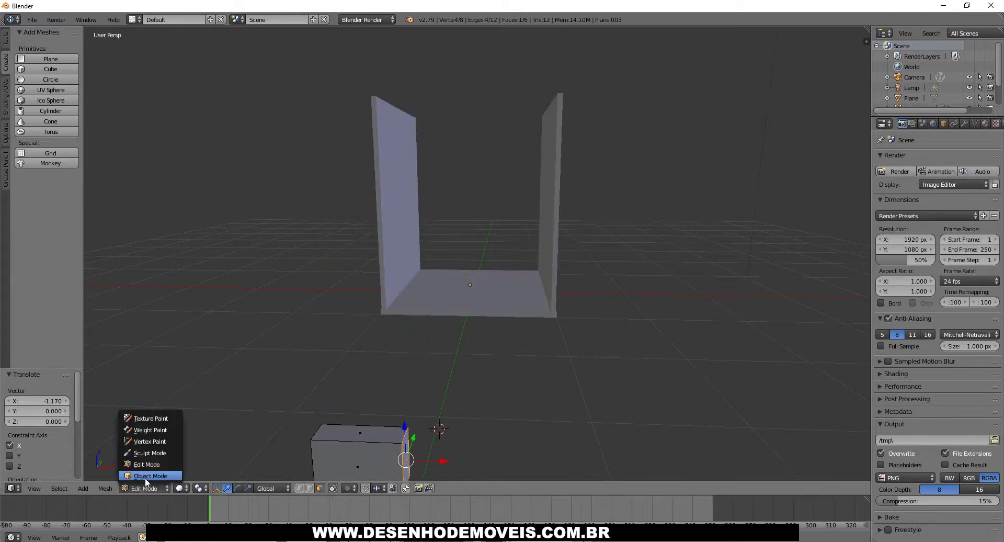
left_click(145, 476)
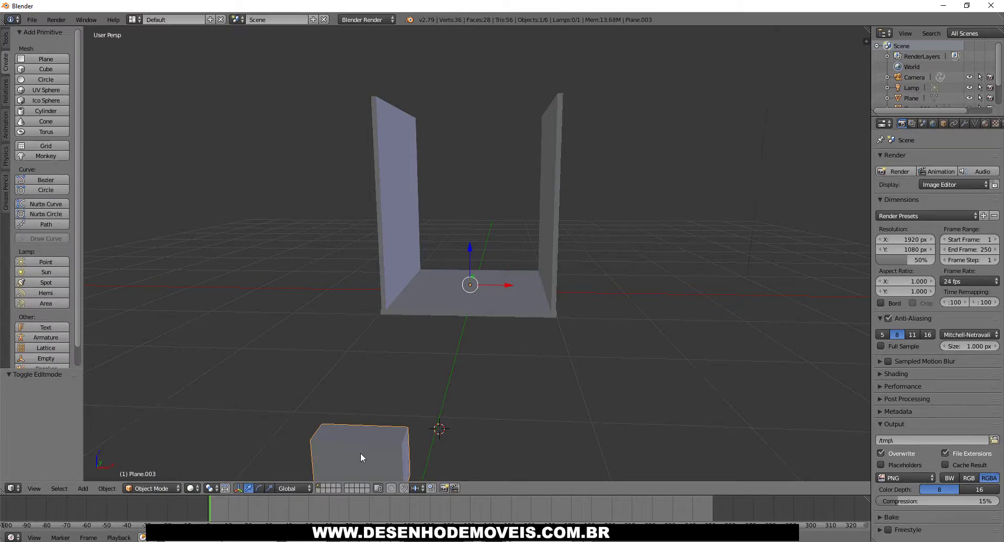
middle_click_drag(361, 459, 296, 444)
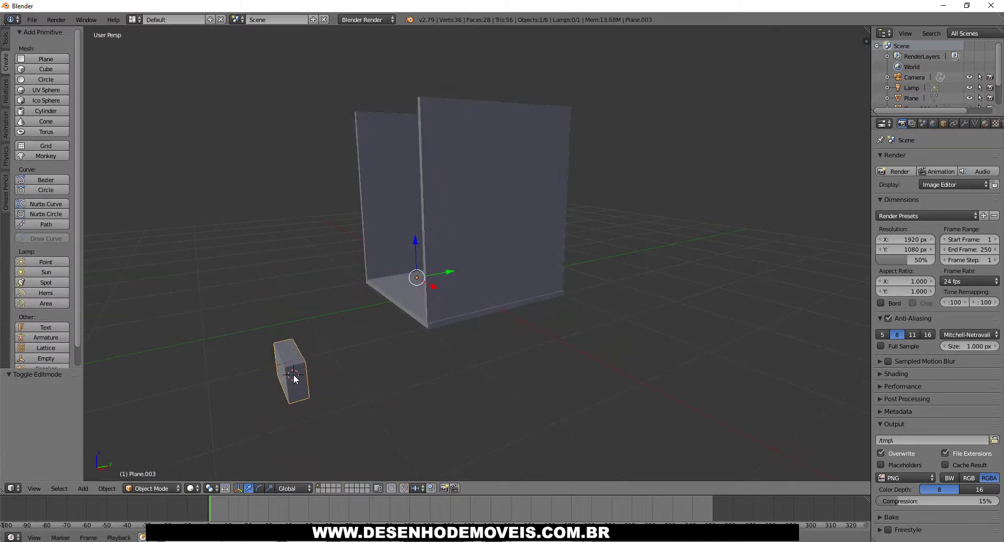
right_click(510, 249)
right_click(390, 258)
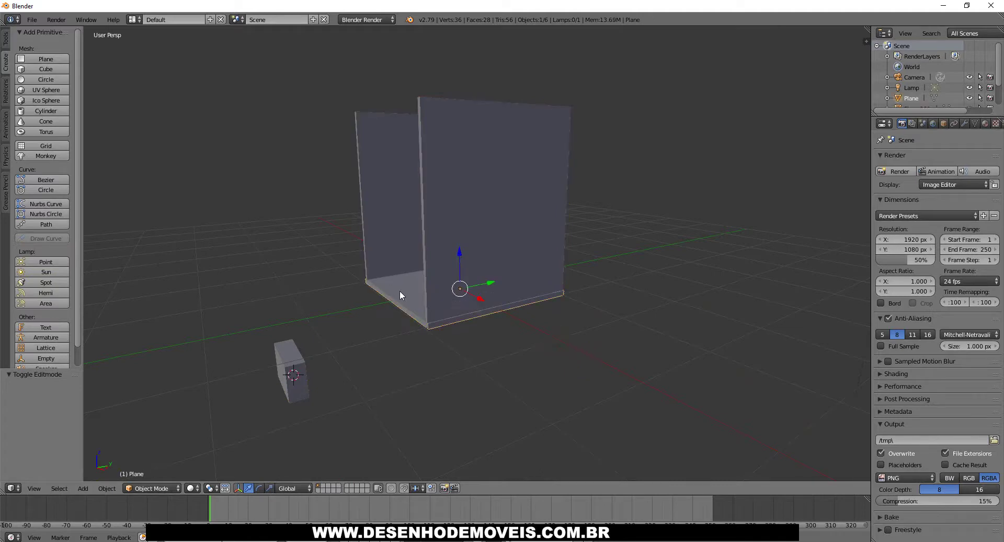
right_click(299, 371)
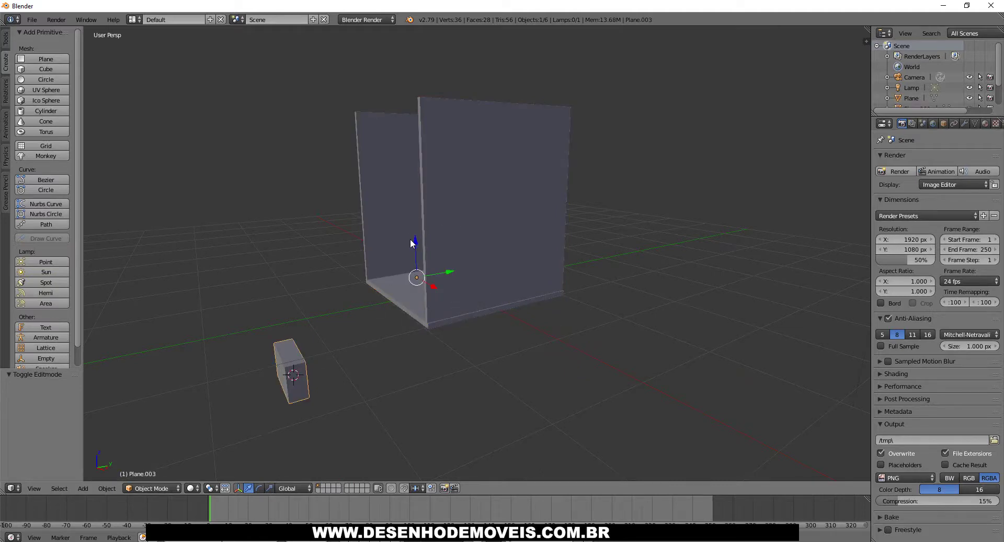
- Move the block inside the cabinet against the side wall (Z 1.715, Y 1.271, X 0.369)
key("g")
key("z")
left_click(461, 104)
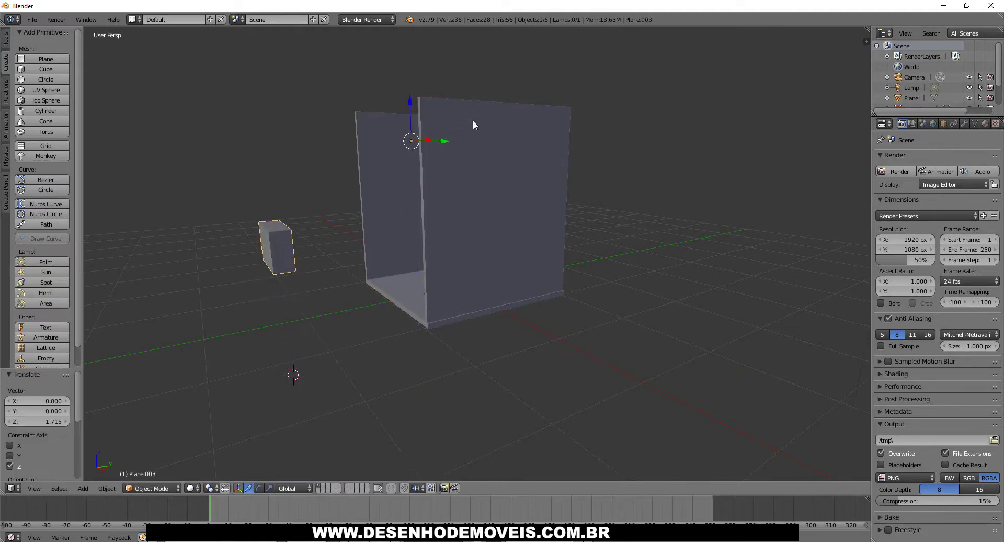
left_click_drag(444, 145, 529, 133)
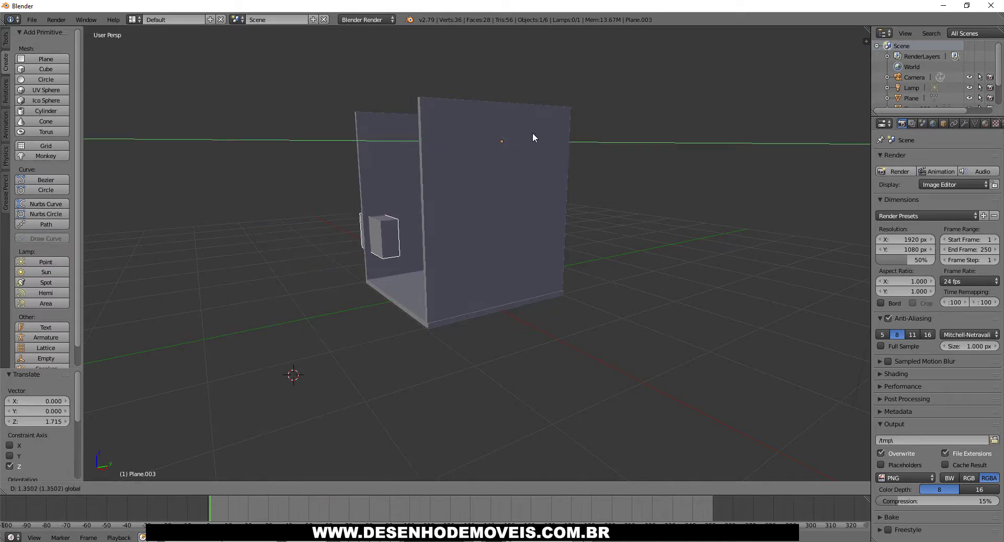
left_click(529, 133)
mouse_move(416, 208)
middle_mouse_down()
mouse_move(445, 222)
mouse_move(488, 143)
middle_mouse_up()
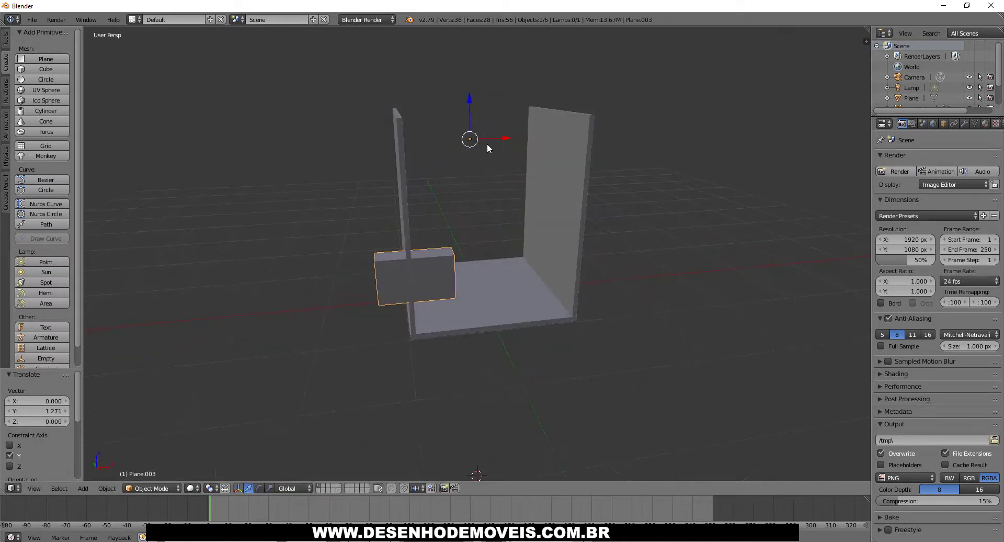
key("g")
key("x")
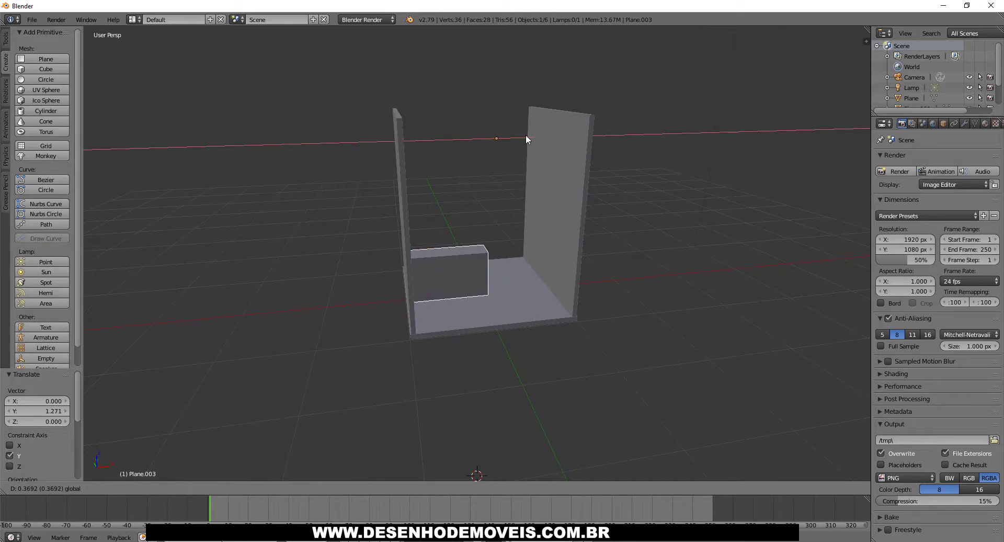
left_click(525, 134)
- Deselect everything and reselect the small block
mouse_move(438, 250)
middle_mouse_down()
mouse_move(385, 307)
mouse_move(538, 216)
mouse_move(488, 236)
mouse_move(444, 167)
mouse_move(393, 184)
mouse_move(510, 195)
mouse_move(598, 94)
mouse_move(561, 216)
mouse_move(357, 228)
middle_mouse_up()
scroll(316, 234, "up", 3)
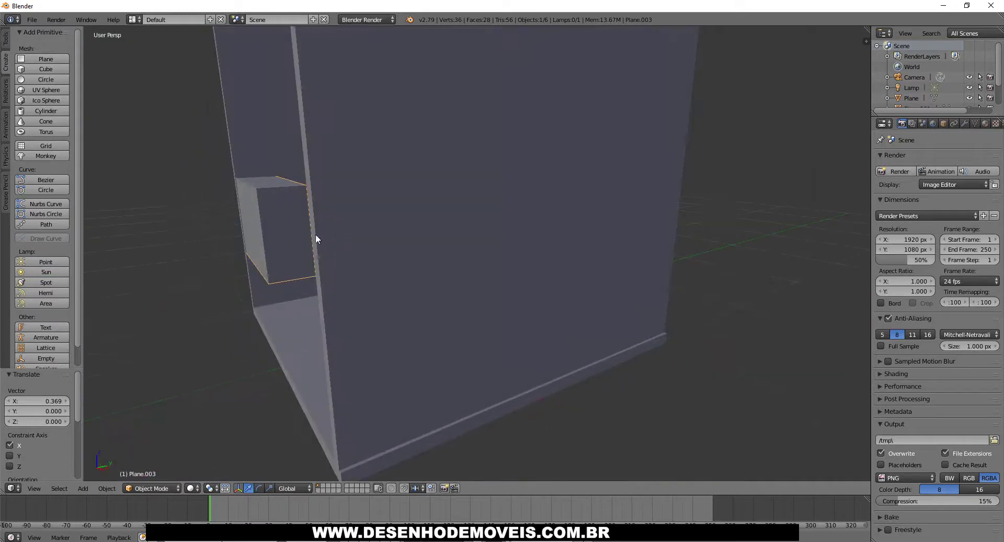
scroll(293, 235, "down", 2)
key("a")
left_click(255, 227)
right_click(275, 229)
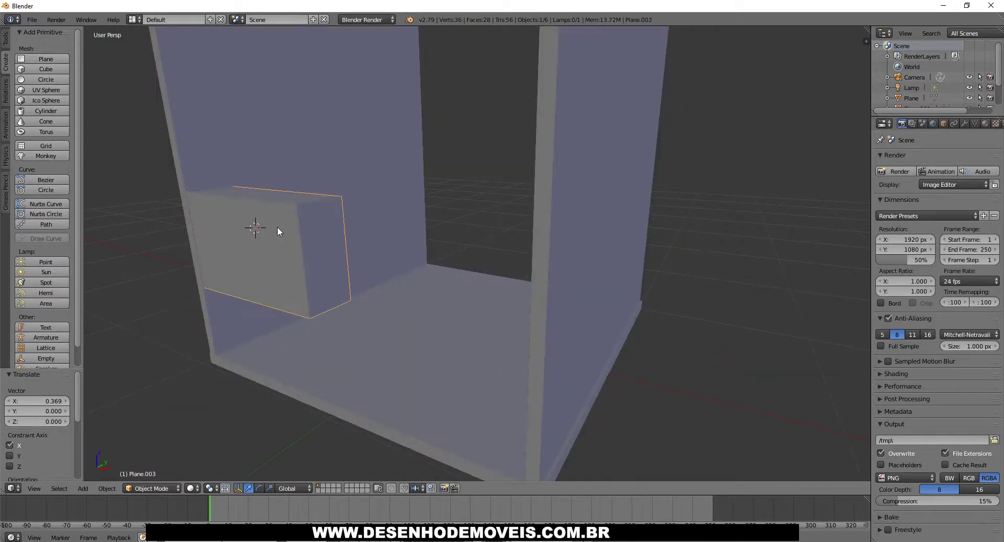
left_click(152, 489)
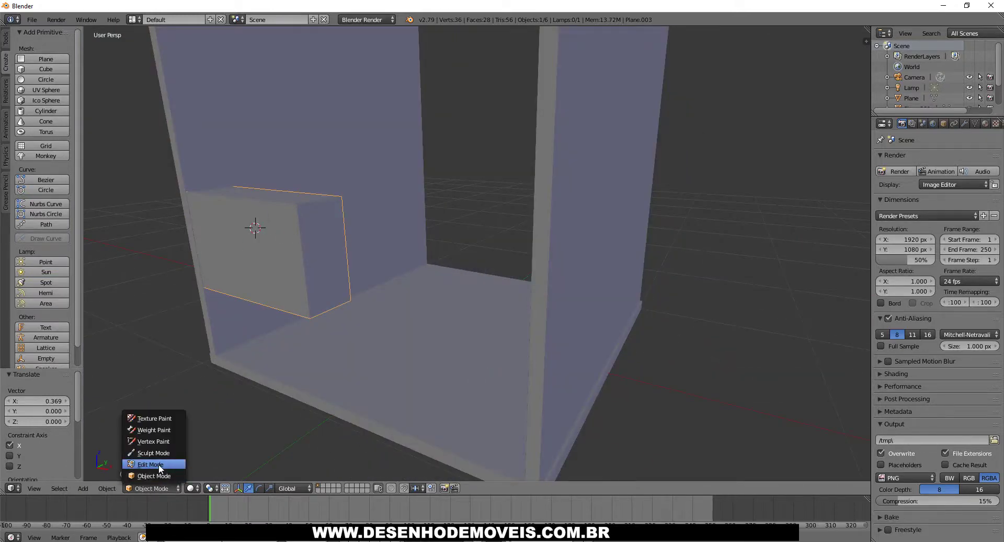
- In Edit Mode, stretch the block across the cabinet along X and thin it along Y into a board
left_click(152, 466)
key("g")
key("x")
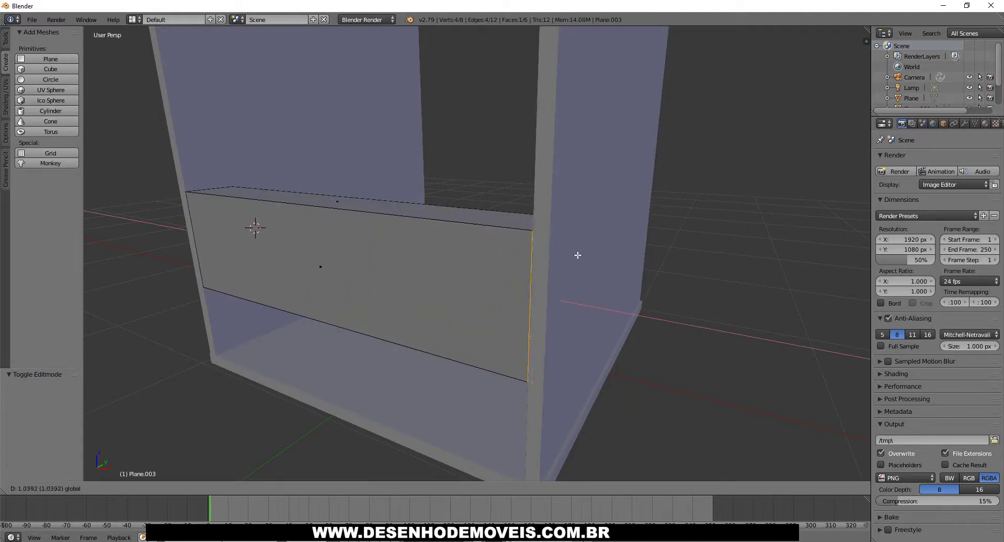
left_click(577, 255)
mouse_move(168, 254)
middle_mouse_down()
mouse_move(186, 291)
mouse_move(126, 331)
mouse_move(160, 314)
middle_mouse_up()
right_click(308, 258)
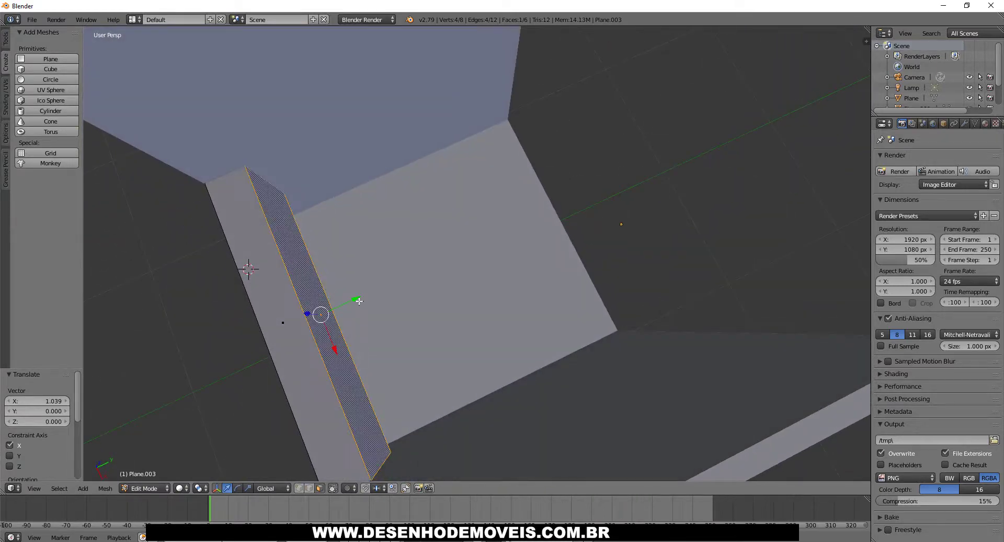
key("g")
key("y")
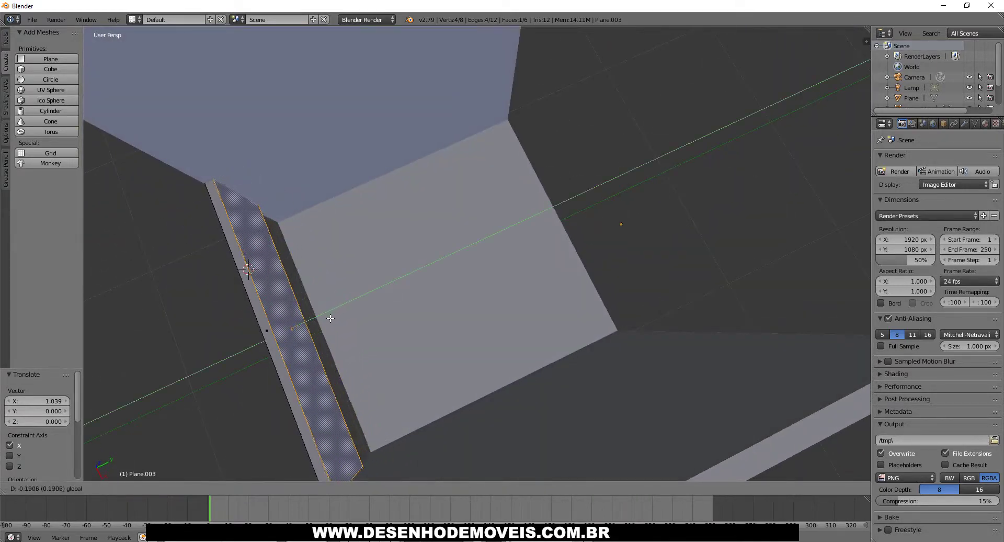
left_click(331, 318)
mouse_move(331, 318)
middle_mouse_down()
mouse_move(321, 281)
mouse_move(356, 255)
mouse_move(324, 277)
middle_mouse_up()
right_click(325, 281)
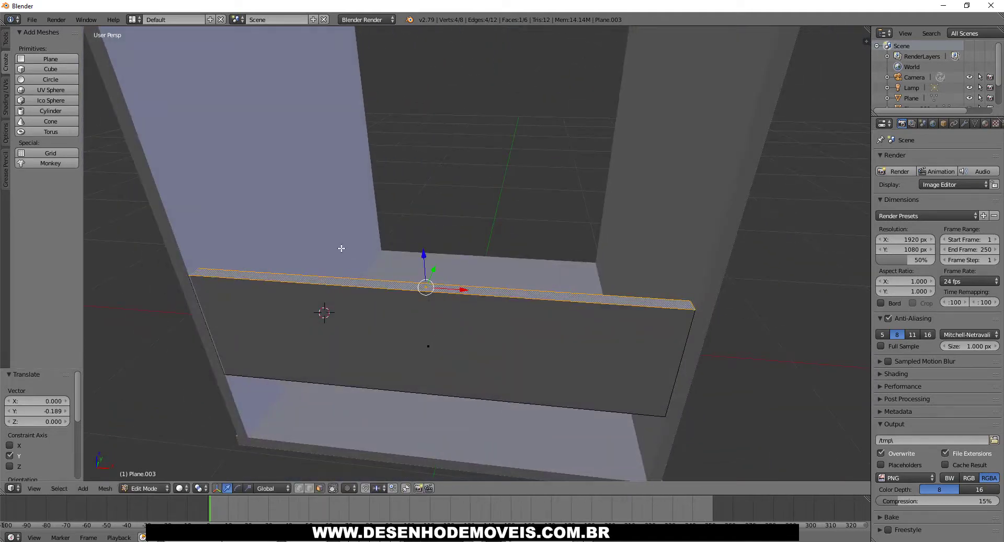
scroll(419, 247, "down", 3)
- Extrude the board's top face to a height of 1.4
key("e")
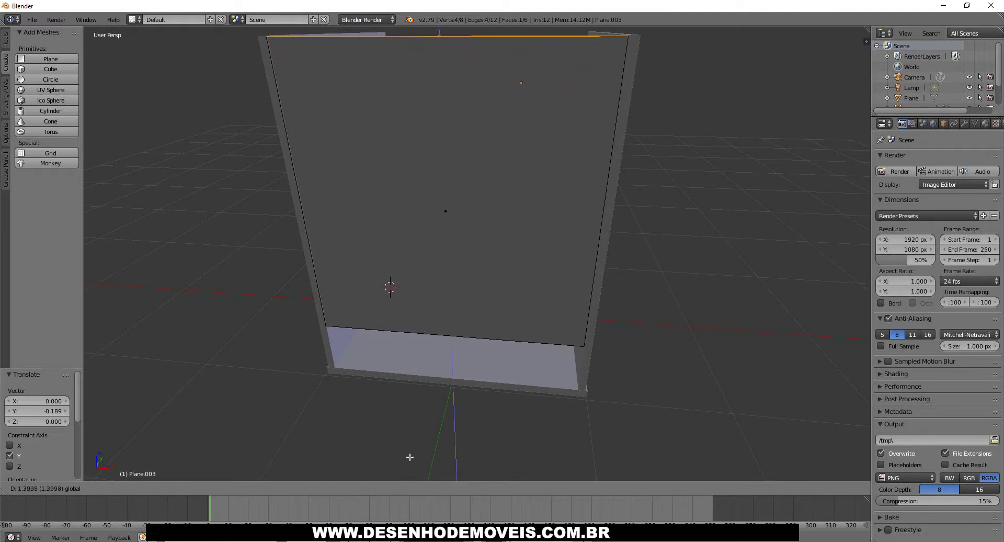
type("1.4")
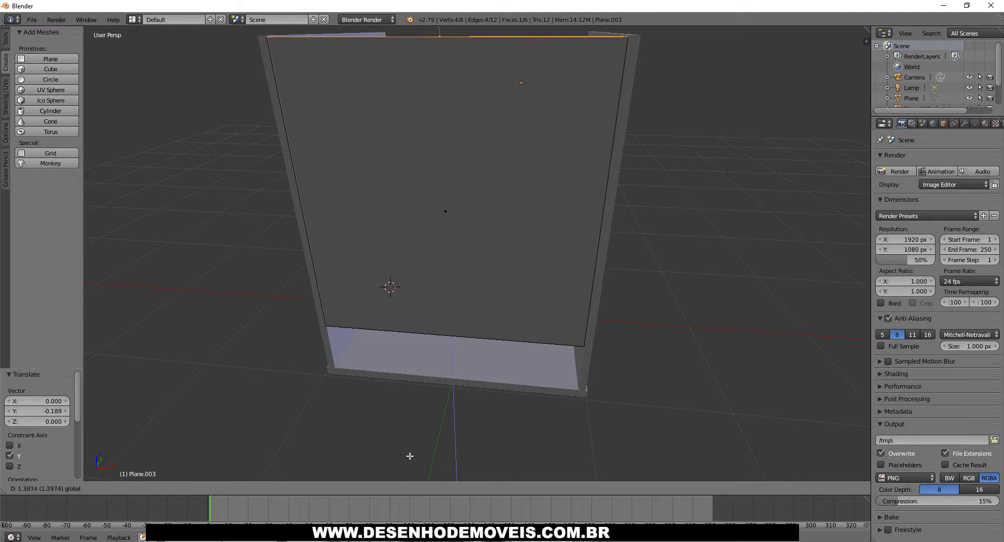
key("Return")
mouse_move(397, 478)
middle_mouse_down()
mouse_move(381, 409)
mouse_move(374, 433)
middle_mouse_up()
- Lower the panel's bottom edge 0.431 along Z to meet the base, then return to Object Mode
right_click(404, 203)
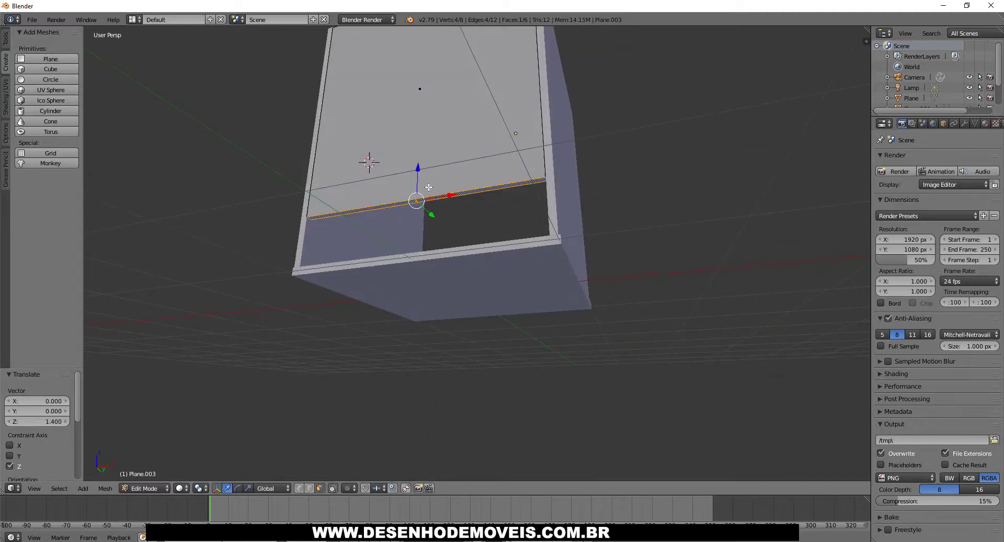
left_click_drag(423, 168, 406, 222)
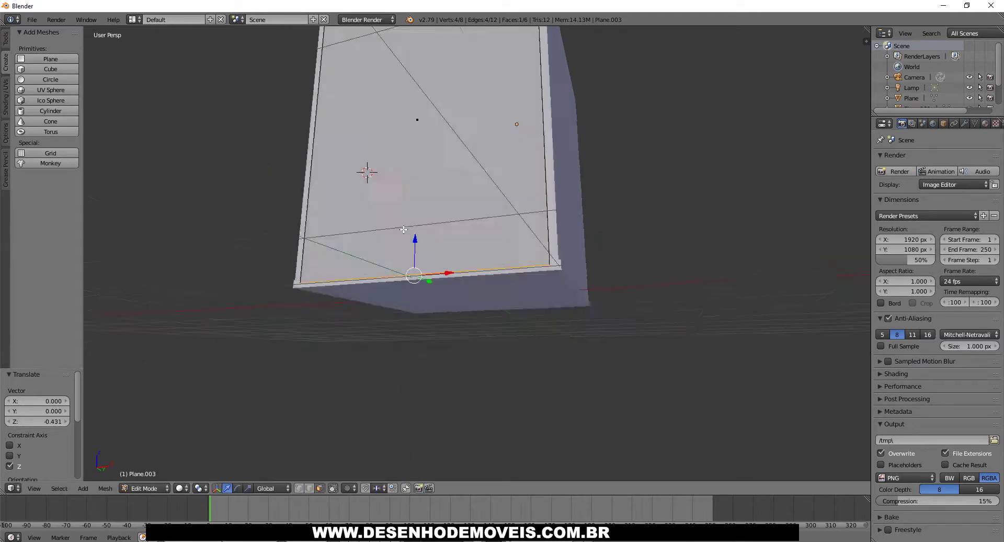
mouse_move(406, 222)
middle_mouse_down()
mouse_move(407, 266)
mouse_move(532, 159)
mouse_move(504, 157)
middle_mouse_up()
scroll(531, 159, "down", 3)
scroll(476, 143, "down", 3)
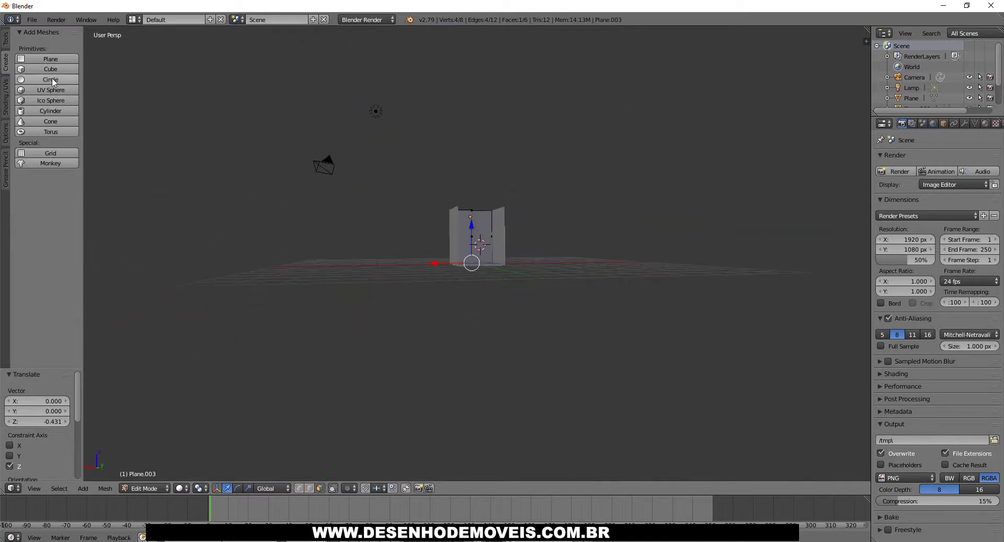
scroll(515, 206, "up", 2)
scroll(476, 127, "up", 2)
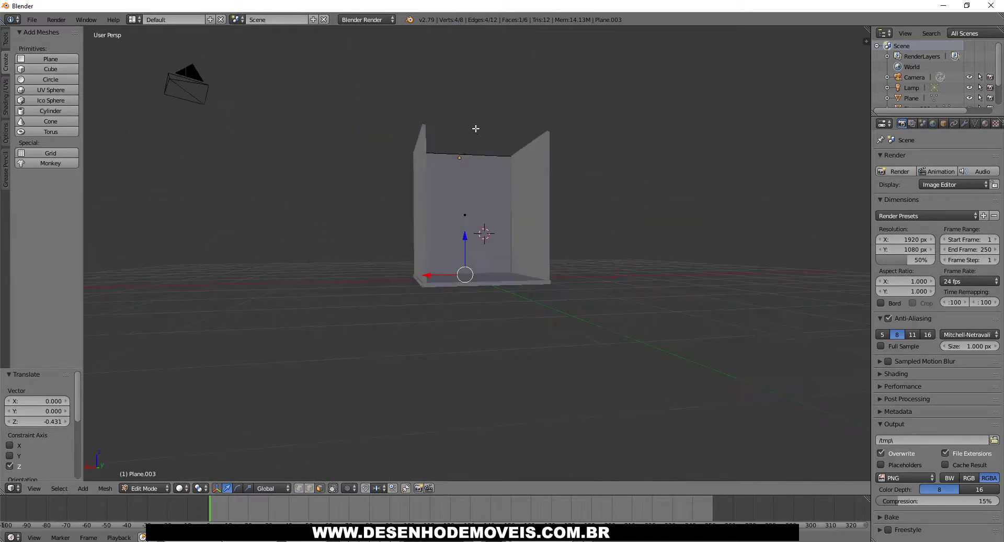
scroll(475, 127, "up", 3)
left_click(150, 491)
- Back in object mode, copy the base panel and raise the pasted copy along Z to form the top
left_click(152, 481)
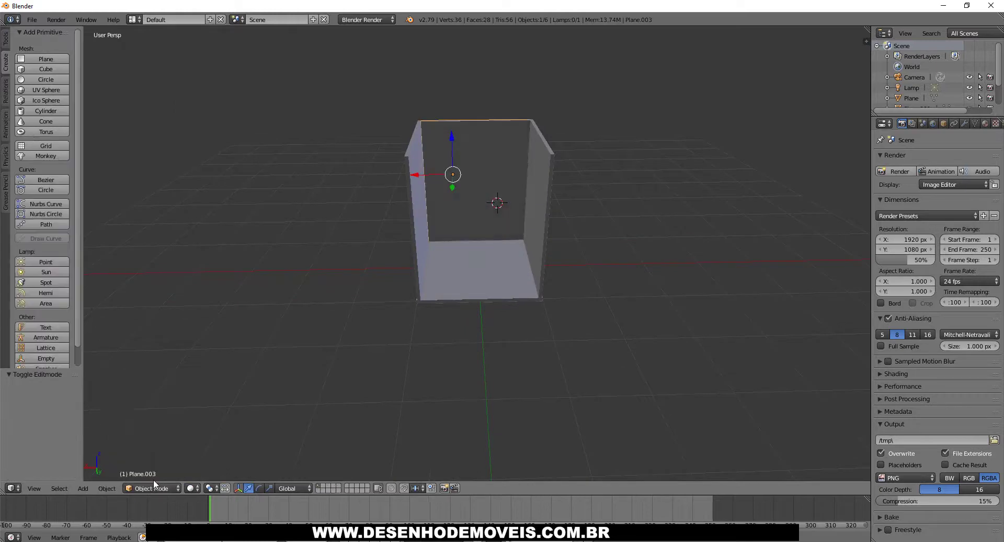
mouse_move(471, 173)
middle_mouse_down()
mouse_move(406, 292)
mouse_move(403, 277)
mouse_move(423, 394)
middle_mouse_up()
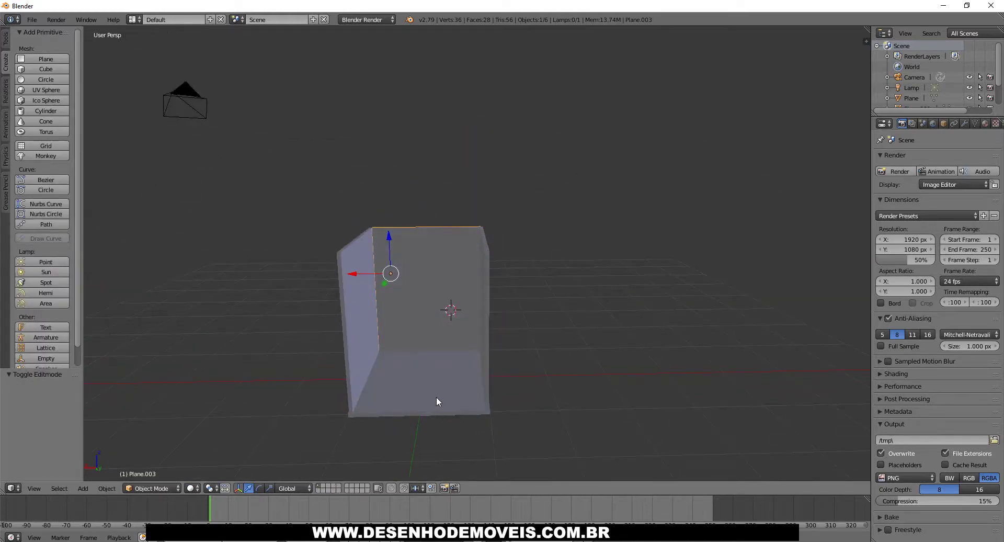
right_click(437, 397)
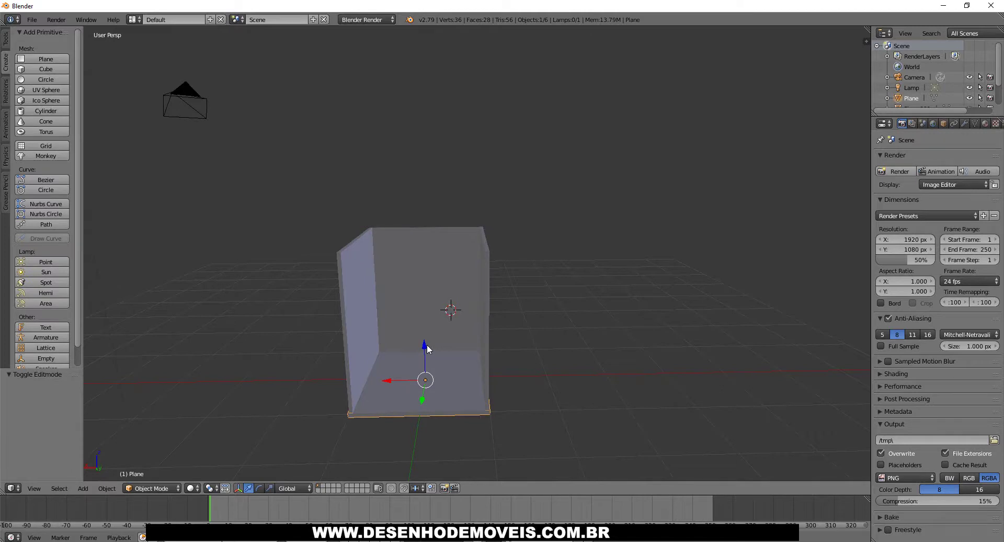
key("ctrl+c")
key("ctrl+v")
key("g")
key("z")
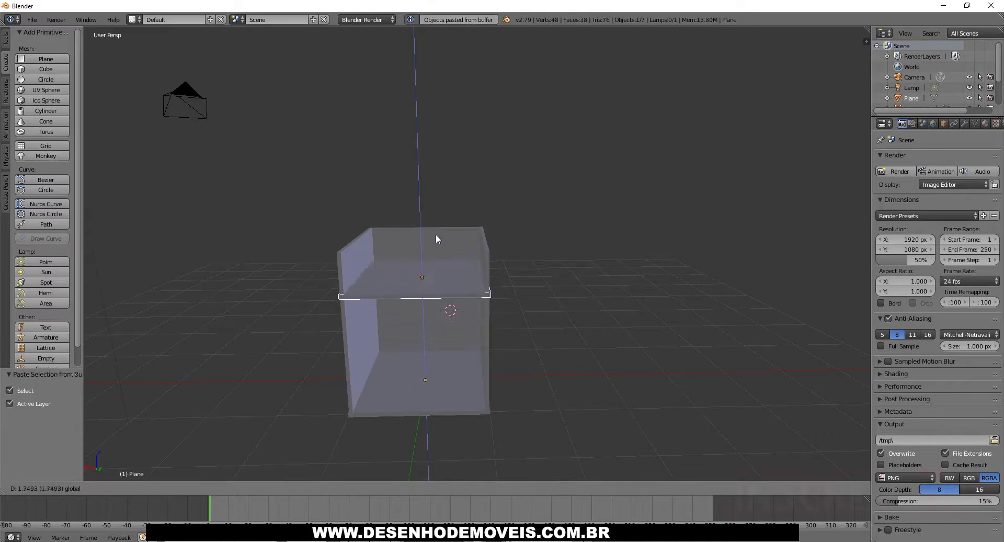
left_click(438, 202)
- Duplicate the top panel and lower it -1.167 along Z as a middle shelf
mouse_move(479, 204)
middle_mouse_down()
mouse_move(372, 244)
mouse_move(412, 207)
mouse_move(451, 212)
mouse_move(459, 250)
mouse_move(397, 285)
mouse_move(267, 275)
mouse_move(278, 289)
mouse_move(524, 238)
mouse_move(444, 259)
mouse_move(488, 227)
mouse_move(384, 283)
mouse_move(491, 272)
mouse_move(379, 281)
mouse_move(460, 280)
mouse_move(442, 300)
middle_mouse_up()
scroll(459, 254, "down", 3)
scroll(397, 285, "down", 3)
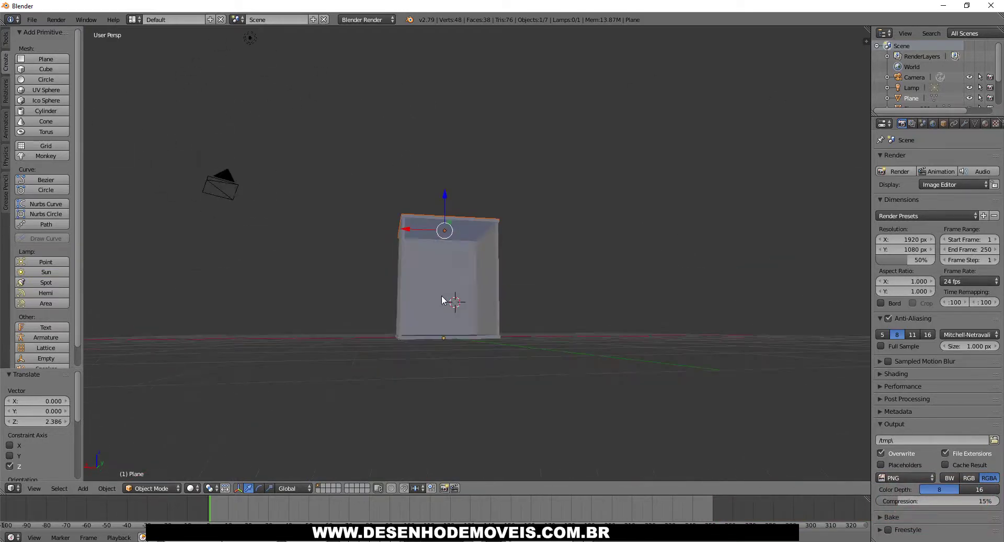
scroll(442, 300, "up", 1)
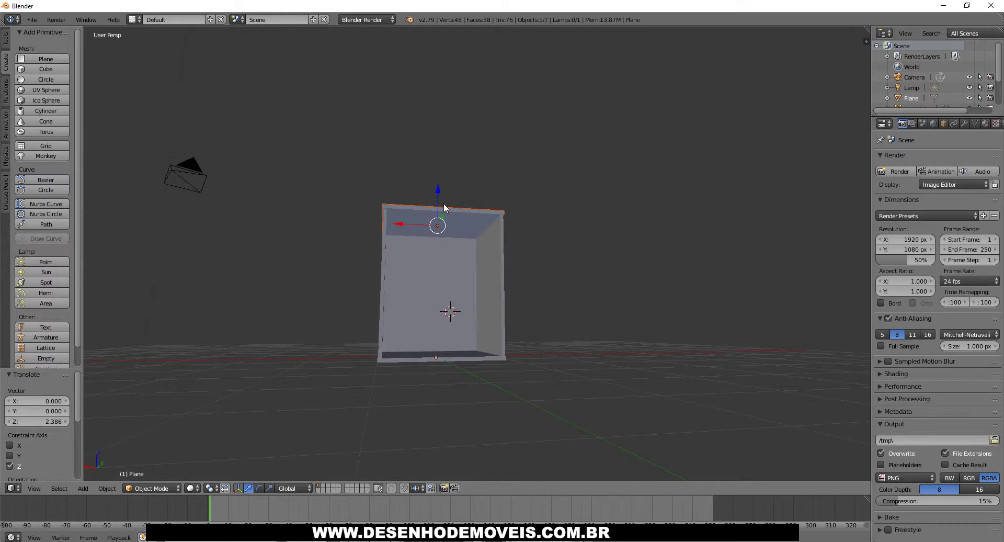
key("ctrl+c")
key("ctrl+v")
key("g")
key("z")
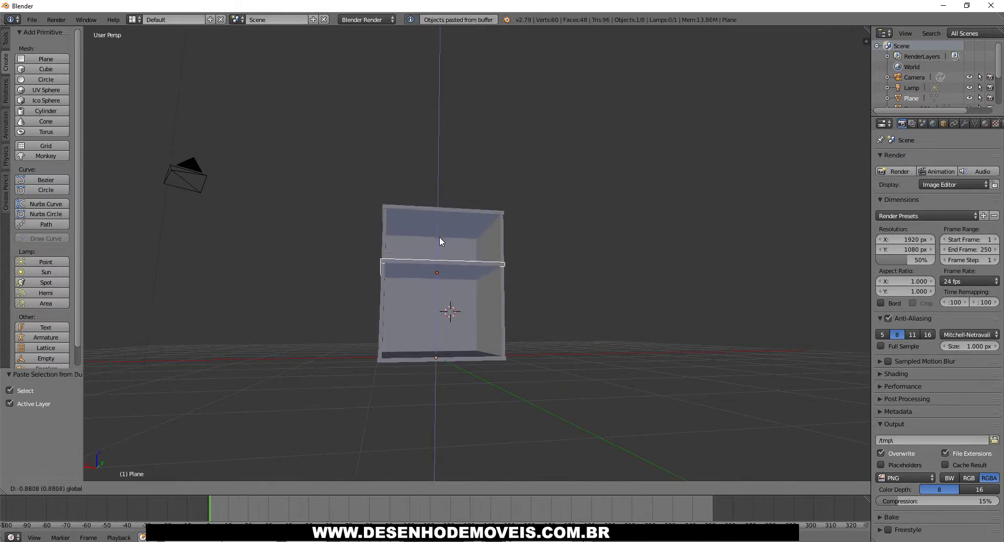
left_click(440, 249)
mouse_move(441, 250)
middle_mouse_down()
mouse_move(455, 233)
mouse_move(485, 303)
mouse_move(470, 296)
mouse_move(455, 309)
middle_mouse_up()
scroll(485, 299, "up", 2)
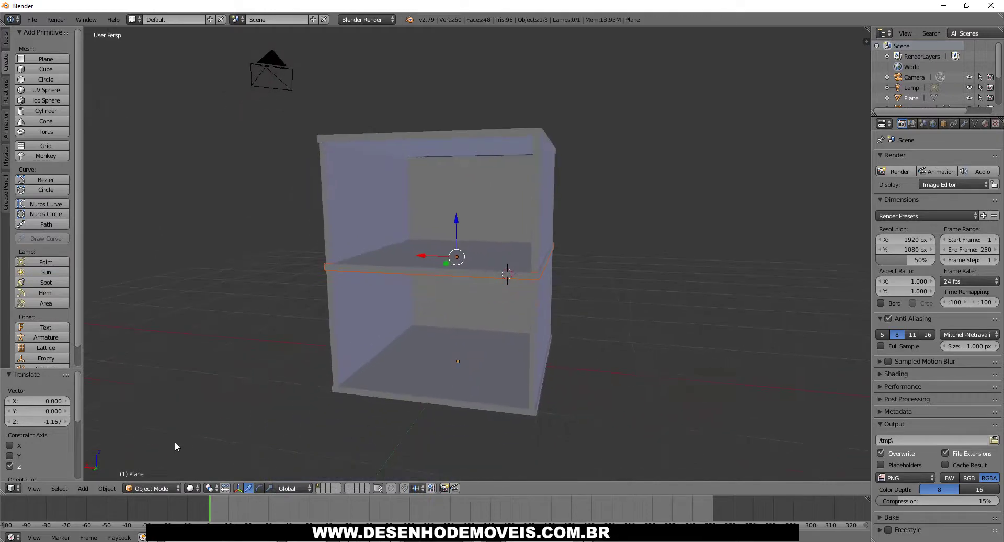
left_click(152, 488)
left_click(160, 467)
middle_click_drag(543, 253, 512, 275)
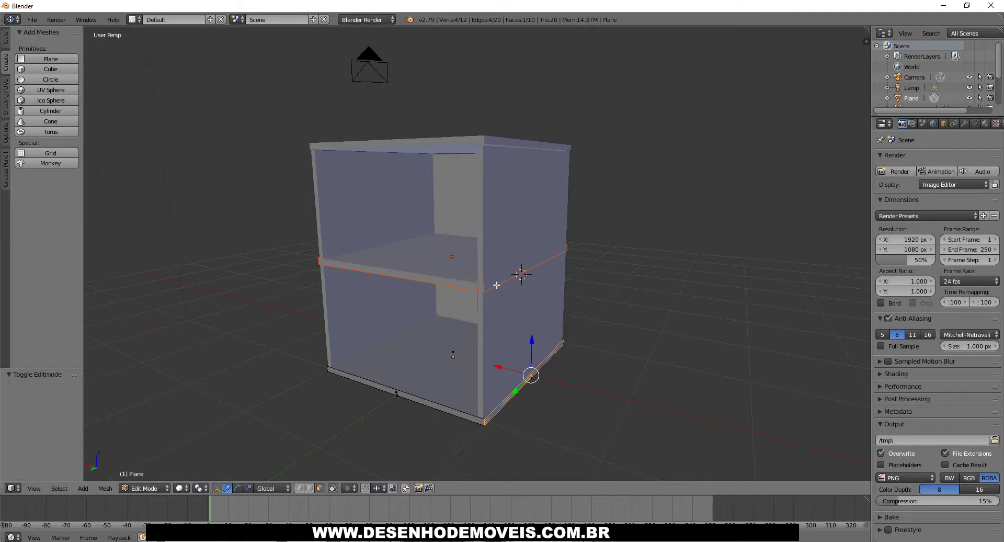
left_click(453, 276)
scroll(454, 292, "down", 2)
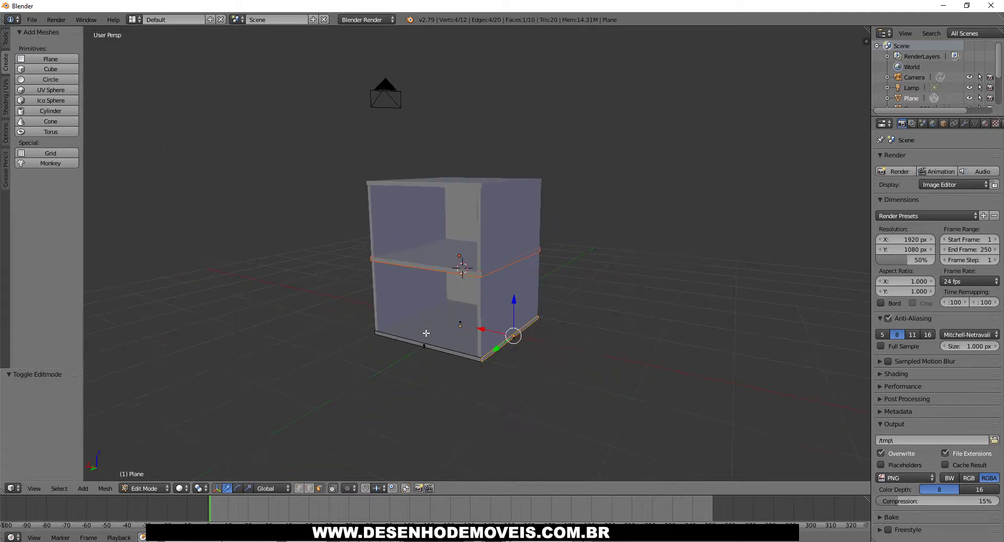
middle_click_drag(454, 292, 486, 361)
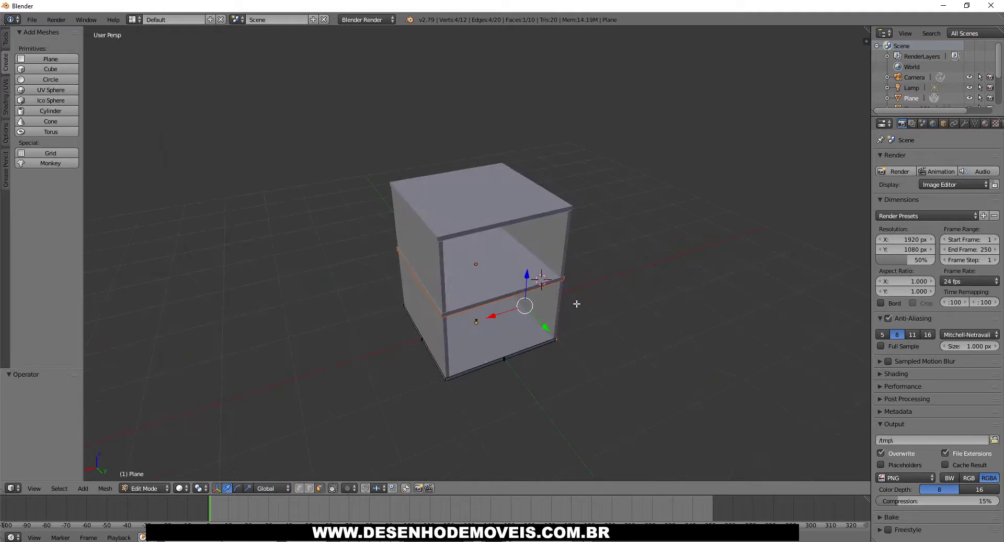
key("grave")
left_click(149, 488)
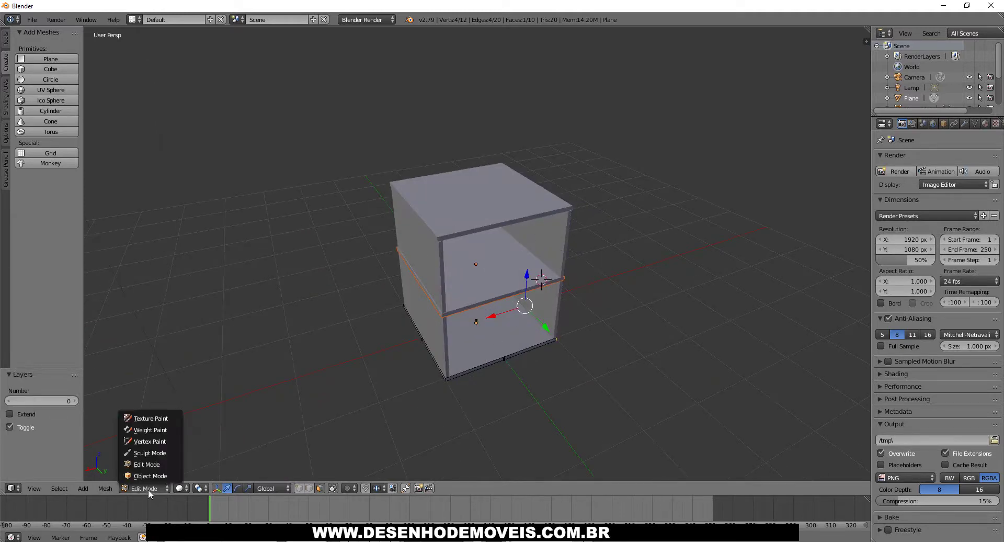
left_click(155, 476)
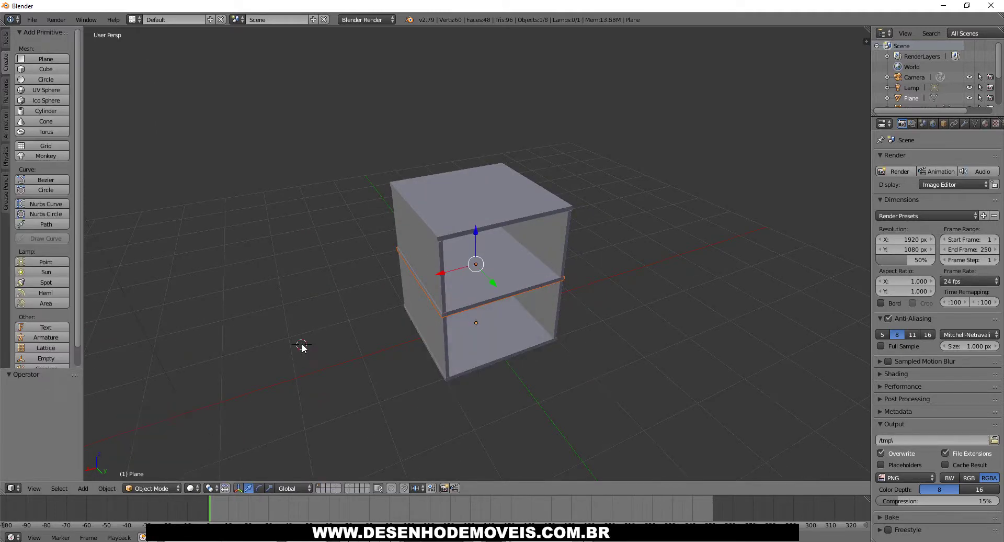
- Undo the last change and move the lamp further away from the cabinet
key("ctrl+z")
mouse_move(497, 268)
middle_mouse_down()
mouse_move(471, 238)
mouse_move(316, 274)
mouse_move(239, 231)
mouse_move(397, 230)
mouse_move(498, 271)
mouse_move(385, 287)
mouse_move(456, 310)
mouse_move(391, 169)
middle_mouse_up()
scroll(500, 271, "down", 3)
scroll(501, 268, "down", 2)
scroll(501, 268, "down", 2)
right_click(417, 158)
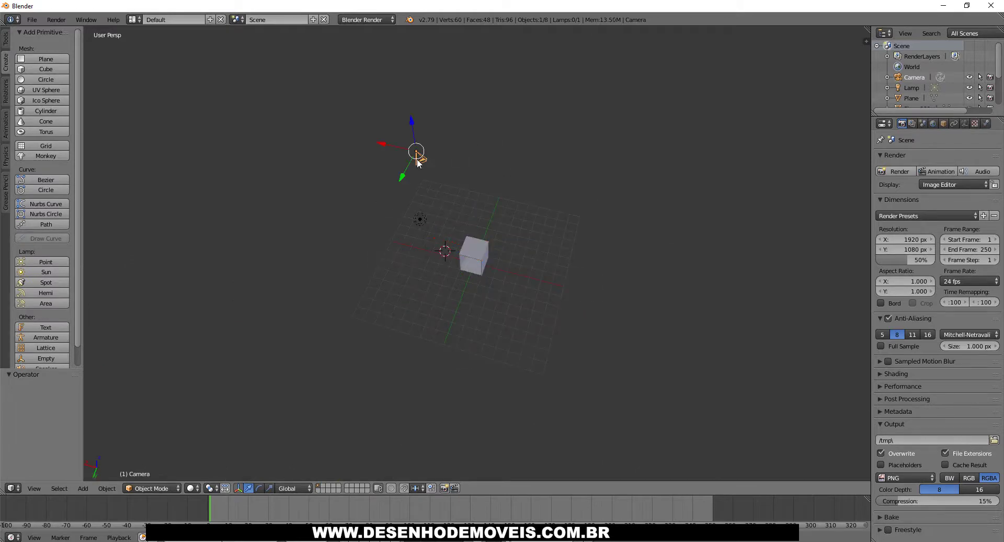
right_click(420, 219)
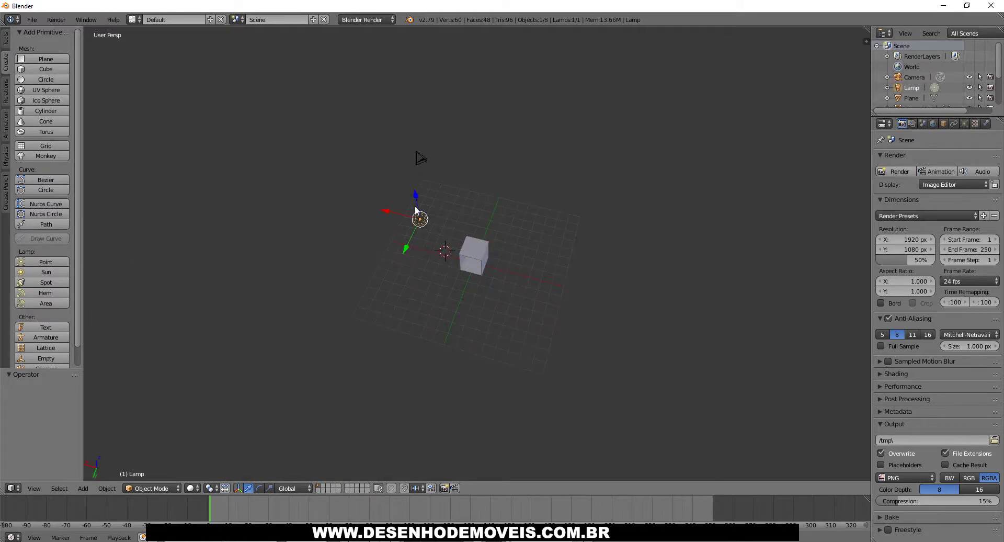
key("g")
key("y")
left_click(393, 290)
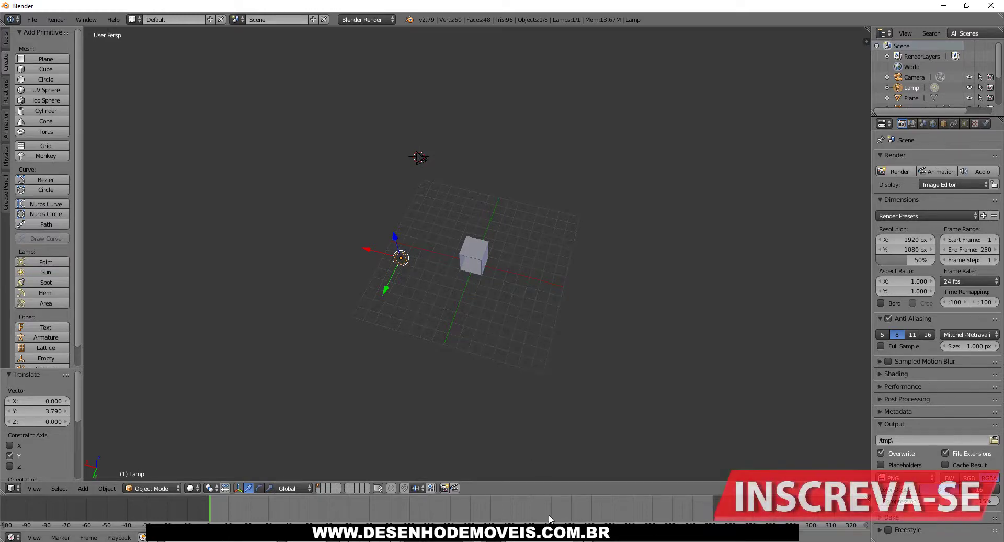
- Move the camera further out along Y to 10.105
mouse_move(466, 388)
middle_mouse_down()
mouse_move(536, 206)
mouse_move(377, 247)
mouse_move(403, 256)
mouse_move(493, 251)
mouse_move(479, 253)
middle_mouse_up()
scroll(500, 245, "up", 5)
scroll(397, 218, "down", 5)
scroll(459, 220, "down", 3)
mouse_move(460, 220)
middle_mouse_down()
mouse_move(439, 272)
mouse_move(382, 48)
middle_mouse_up()
right_click(383, 102)
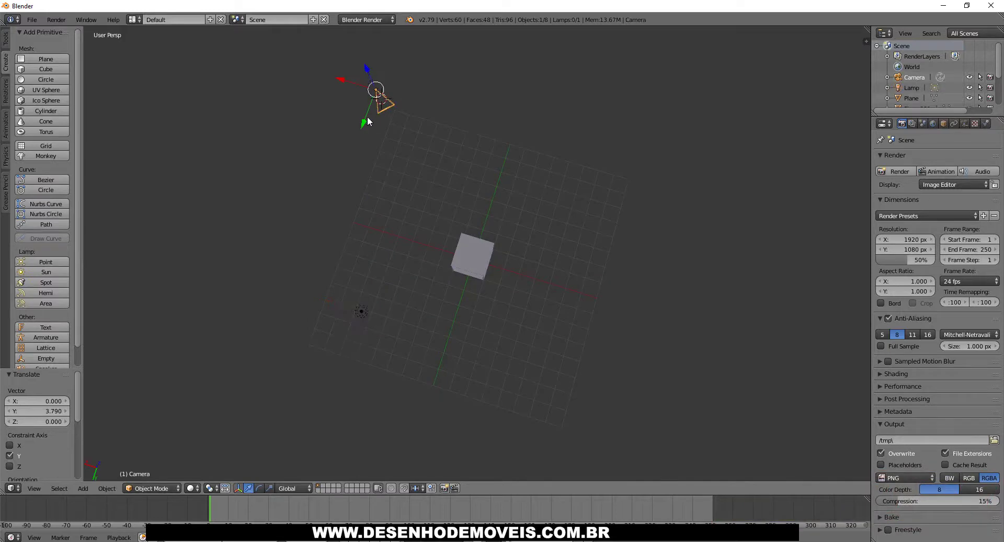
left_click_drag(365, 121, 316, 299)
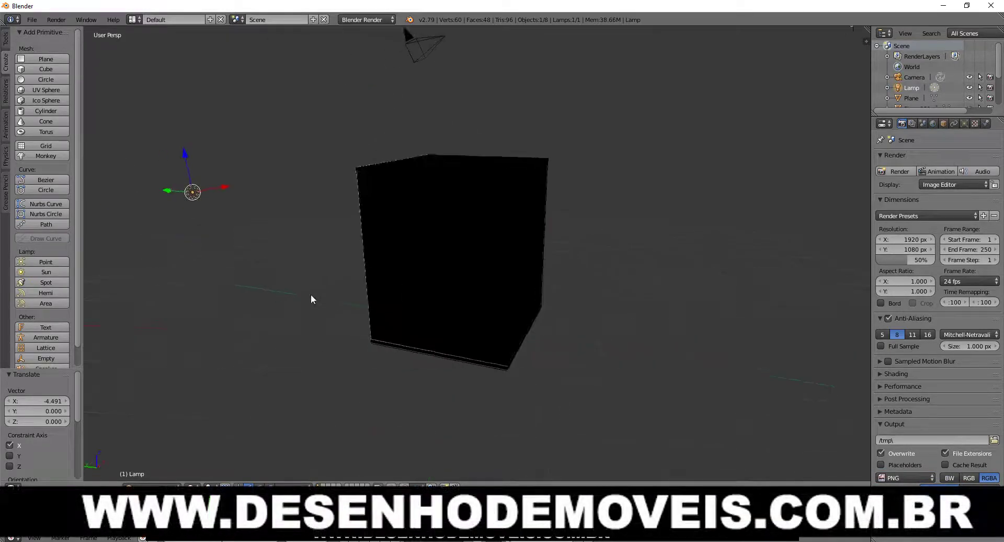
mouse_move(311, 299)
middle_mouse_down()
mouse_move(352, 285)
mouse_move(413, 313)
mouse_move(378, 356)
middle_mouse_up()
- Switch the viewport shading to Solid, then to Wireframe to show the panel outlines
left_click(192, 486)
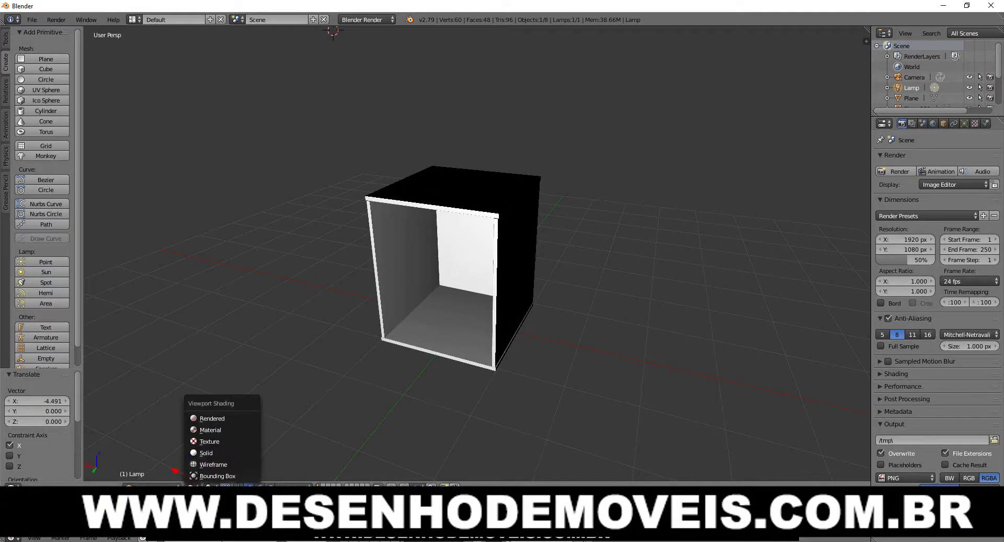
left_click(233, 452)
middle_click_drag(332, 381, 272, 439)
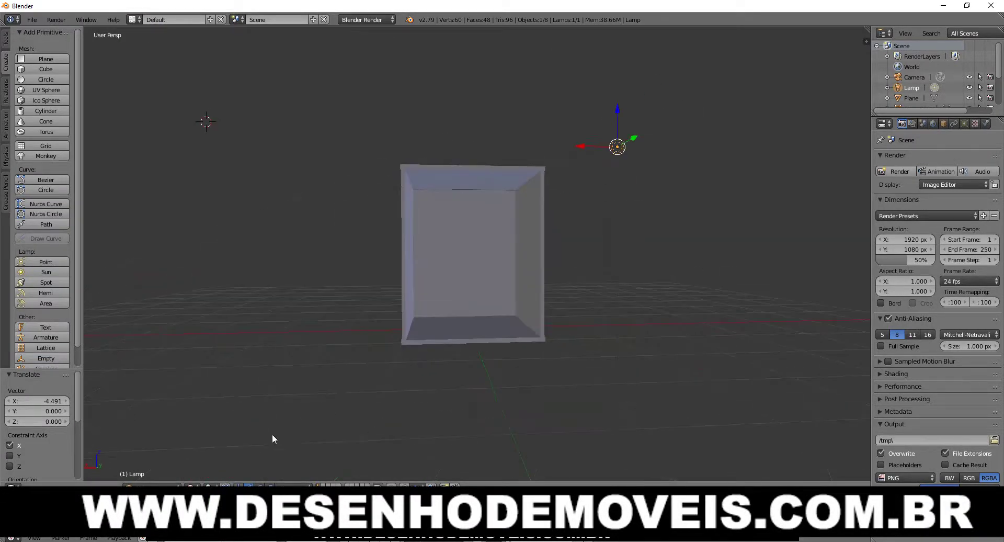
left_click(192, 486)
left_click(212, 463)
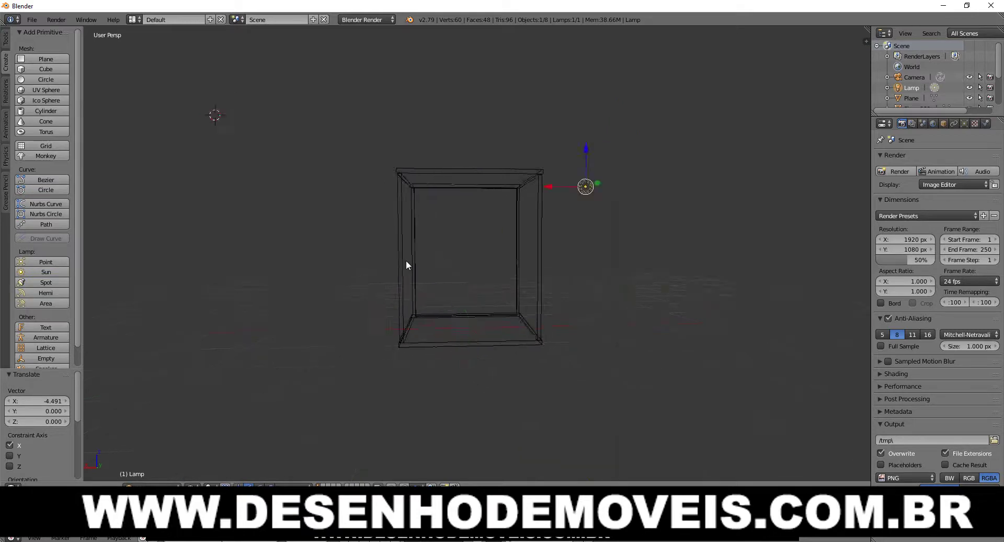
mouse_move(406, 259)
middle_mouse_down()
mouse_move(332, 255)
mouse_move(421, 312)
mouse_move(543, 230)
mouse_move(456, 266)
middle_mouse_up()
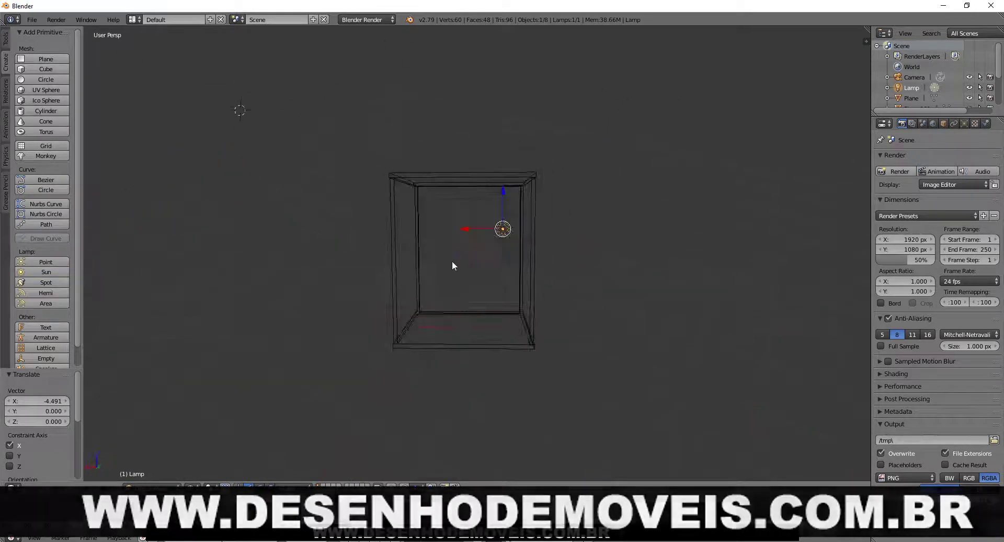